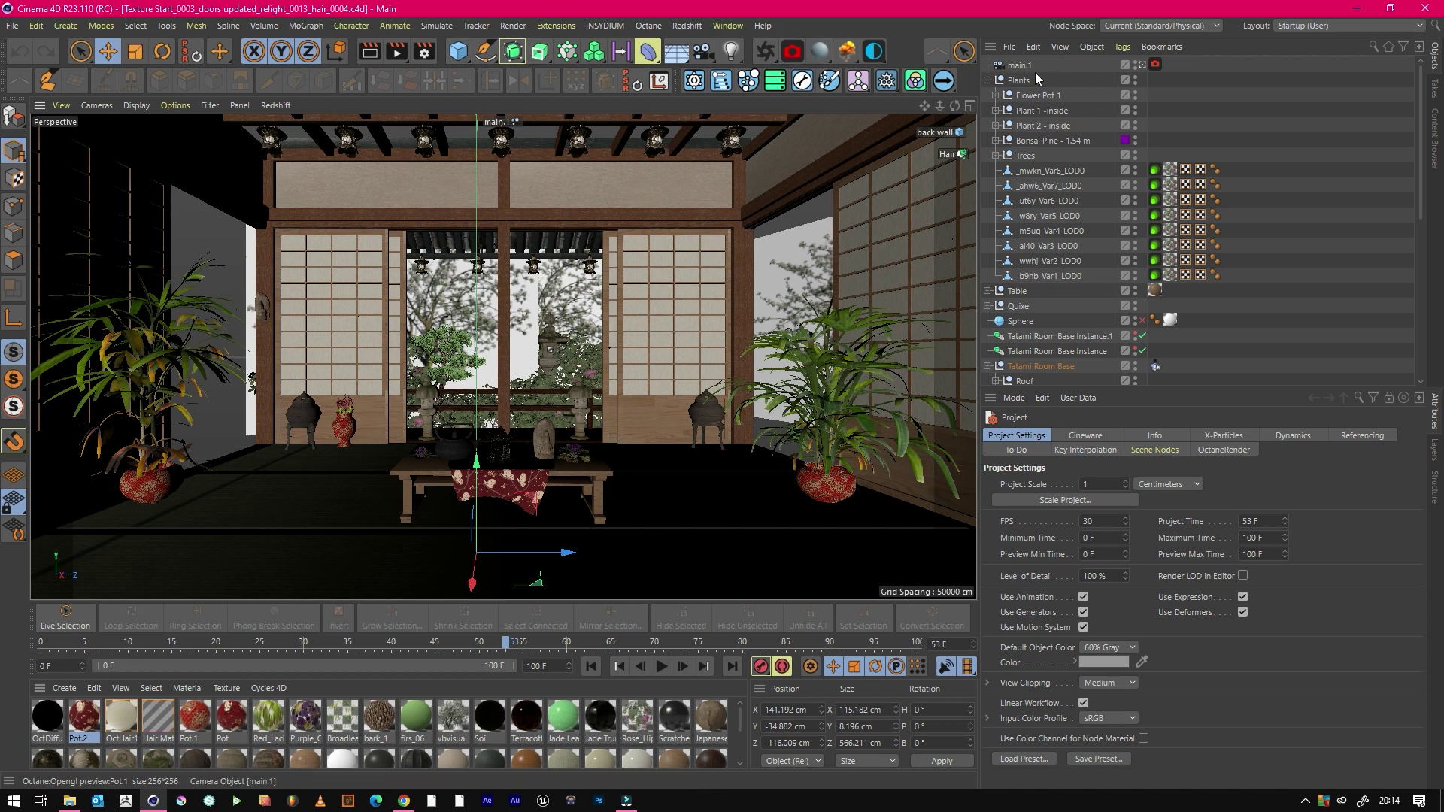
Add an Octane camera and dolly the view in toward the tea table.
left_click_drag(765, 51, 1261, 157)
left_click(795, 57)
left_click(794, 53)
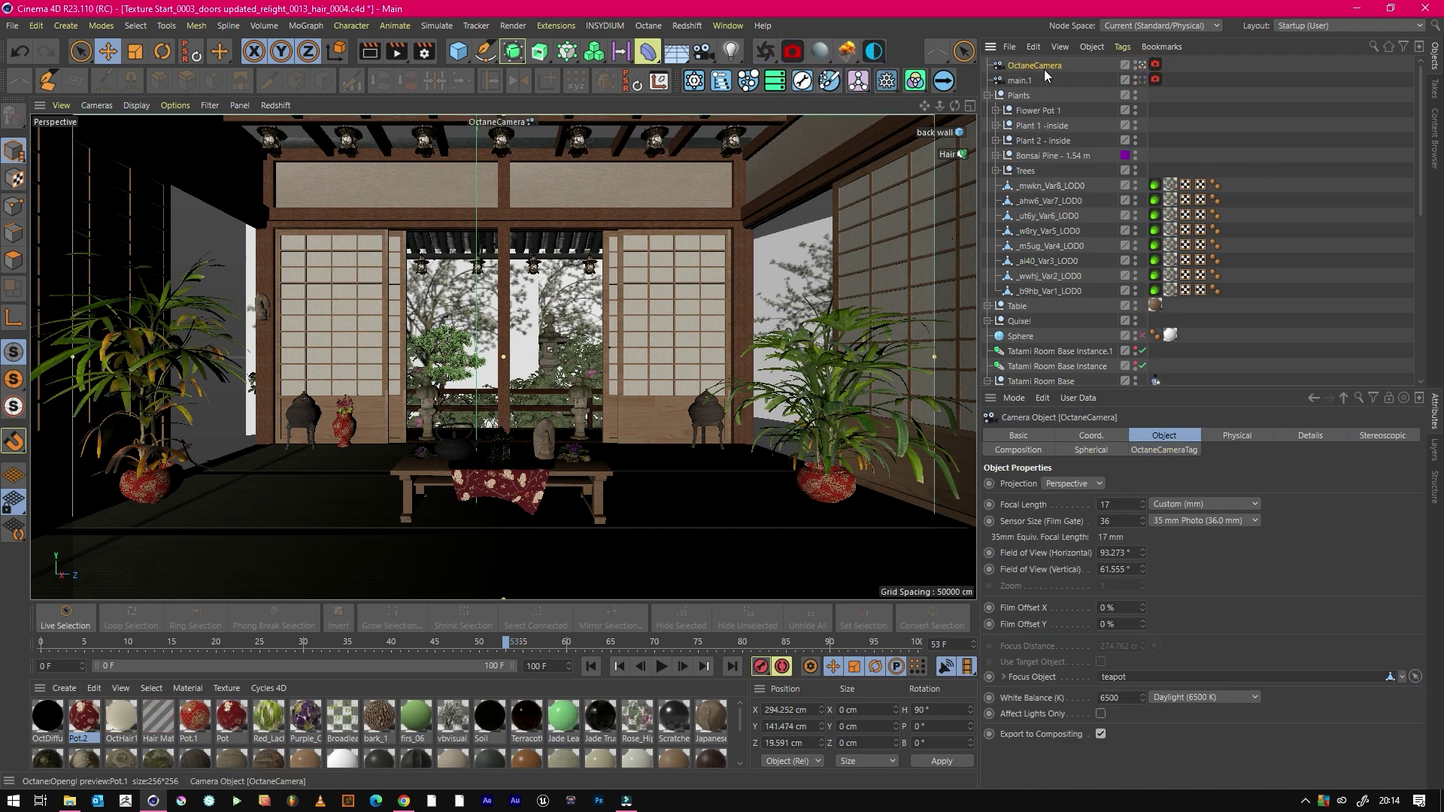
scroll(507, 475, "up", 5)
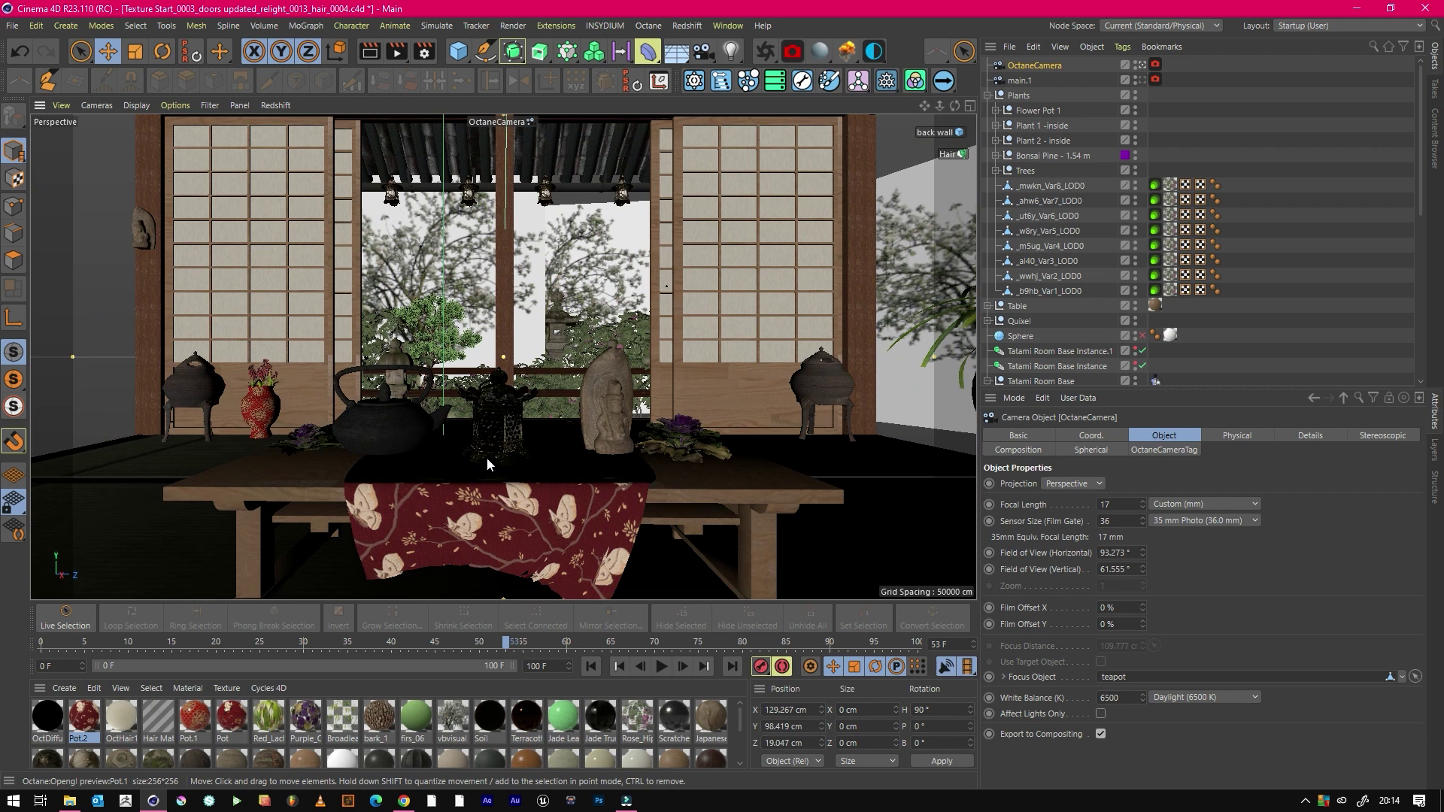
left_click_drag(940, 106, 935, 98)
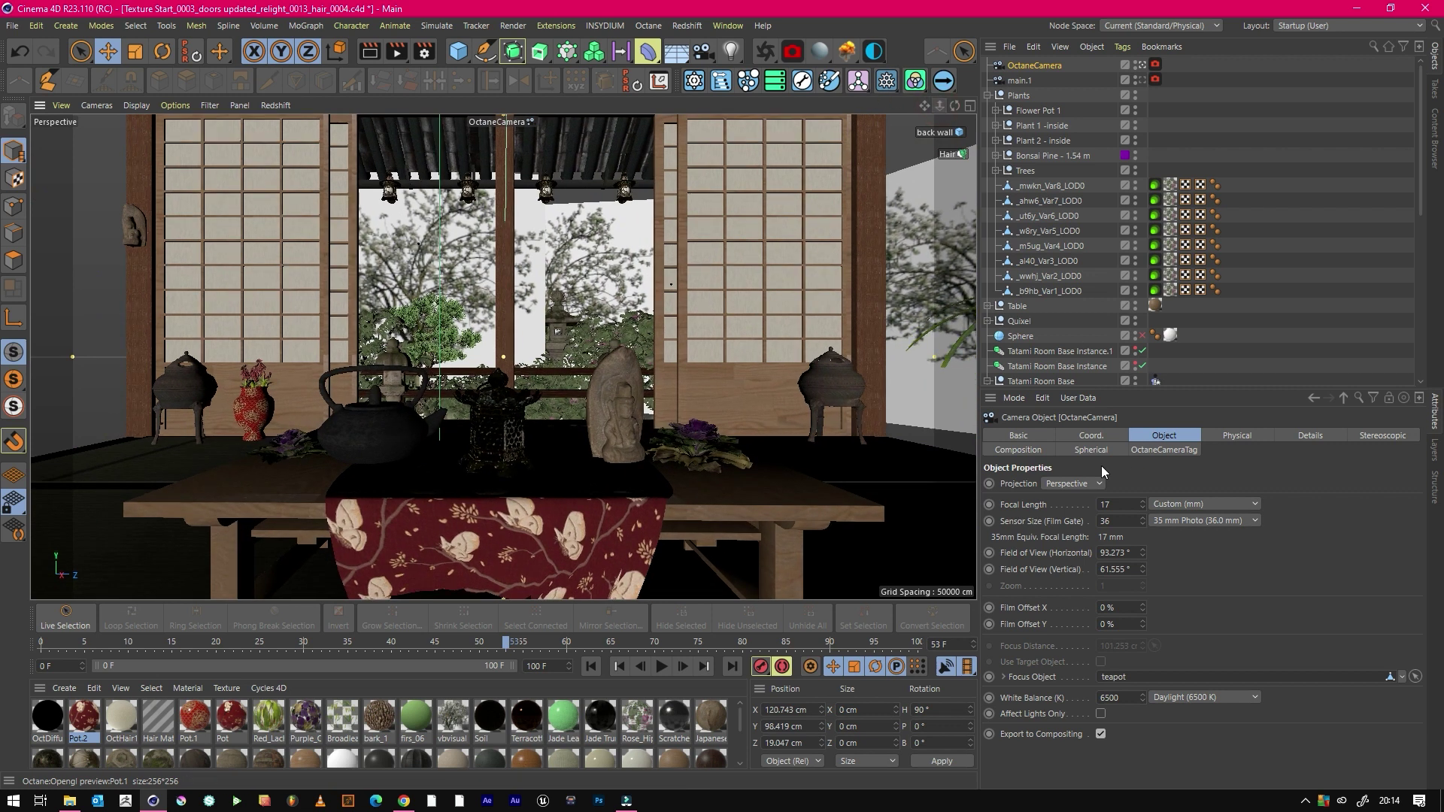
Set the camera's focal length to 45 mm and pull back to frame the tea table.
type("45")
key("Return")
left_click_drag(939, 105, 903, 87)
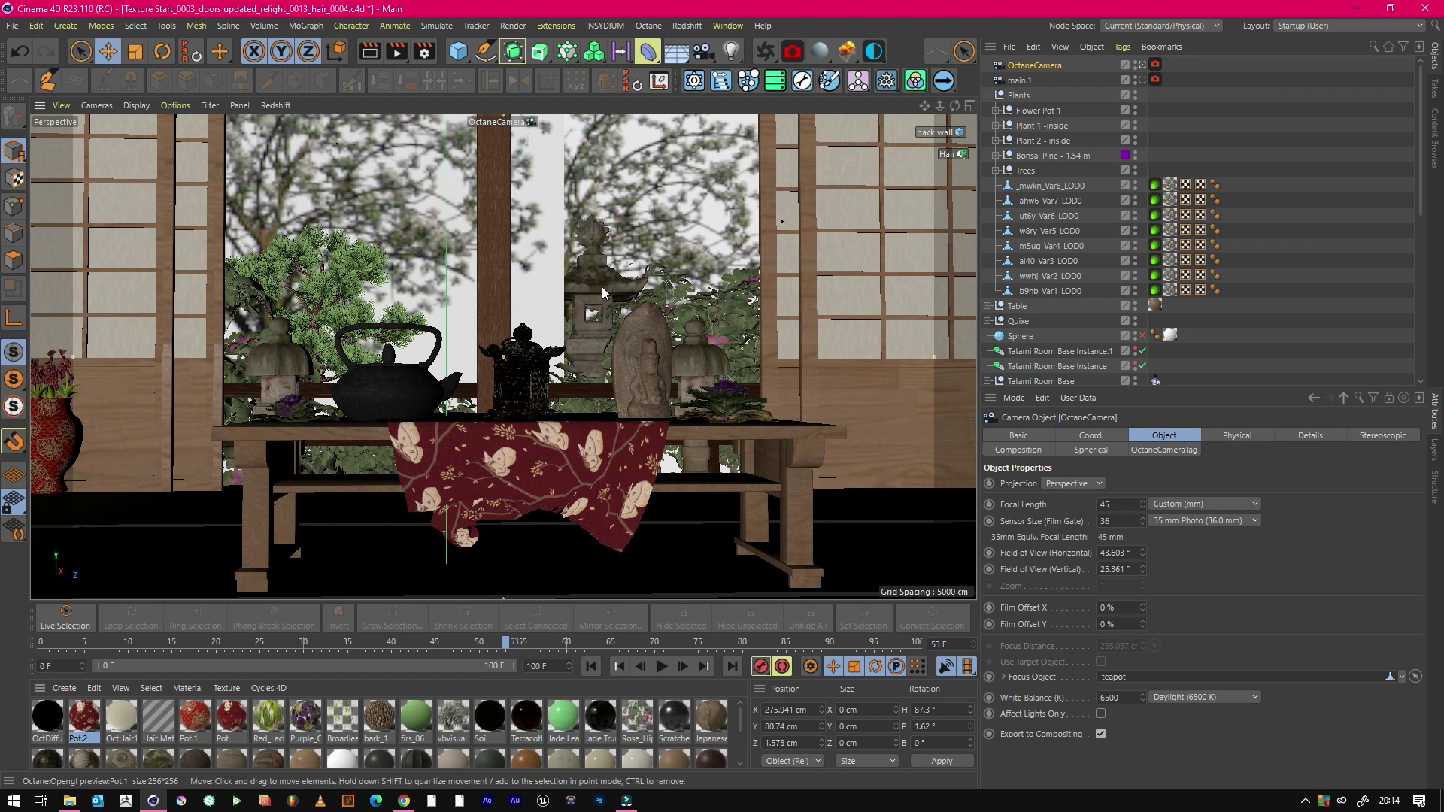
left_click(603, 280)
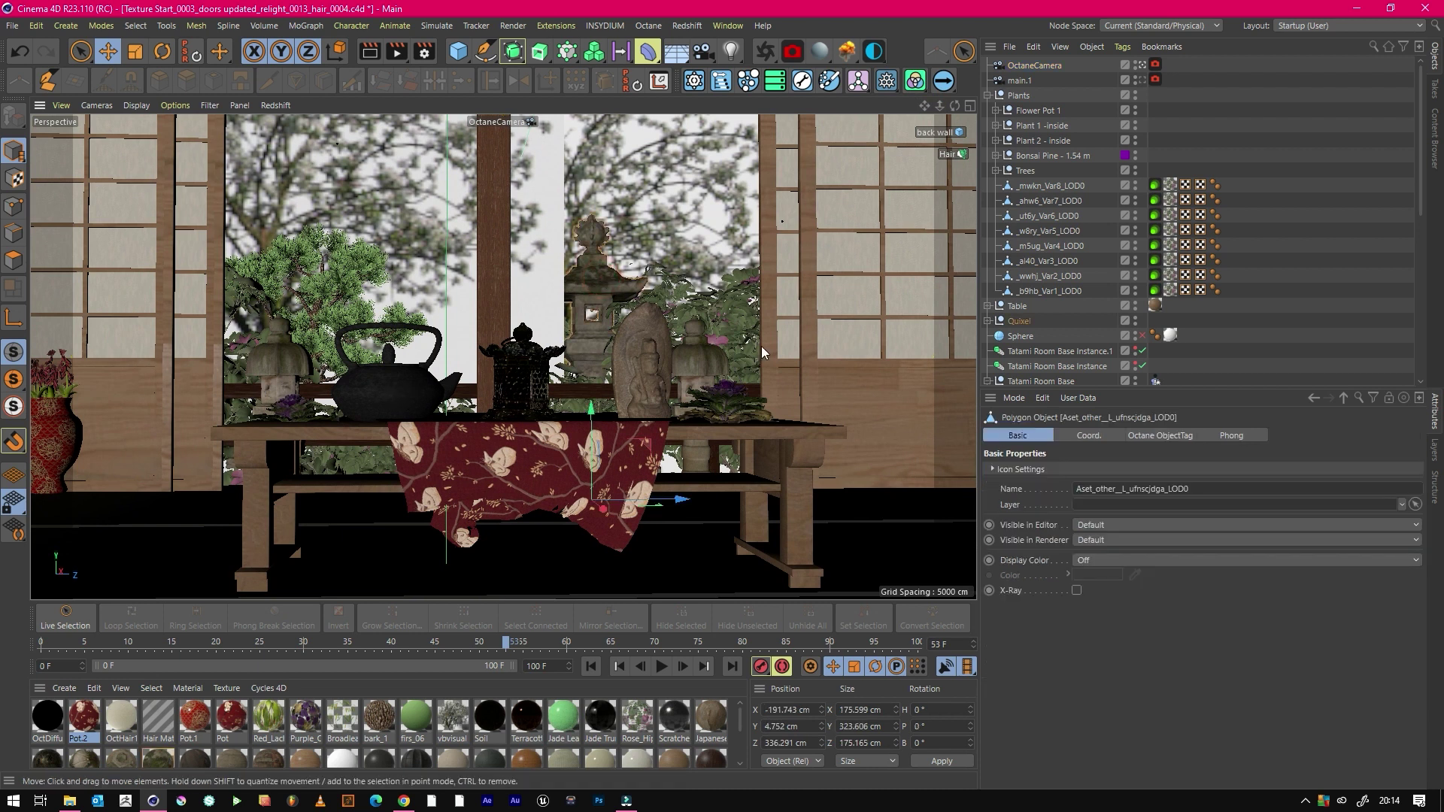
left_click(1250, 338)
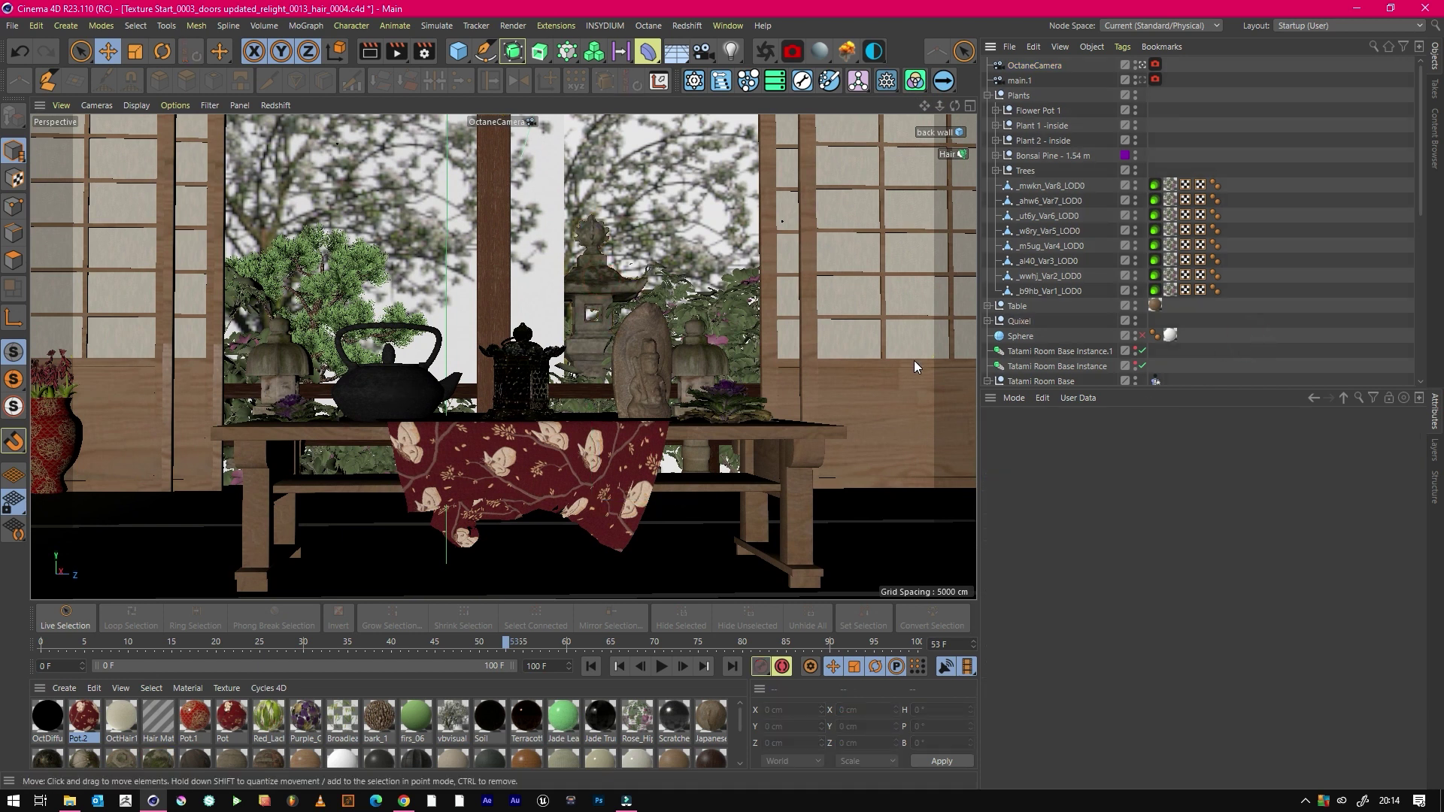
With OctaneCamera selected, launch the Octane Live Viewer window to render the tea room.
left_click(1034, 66)
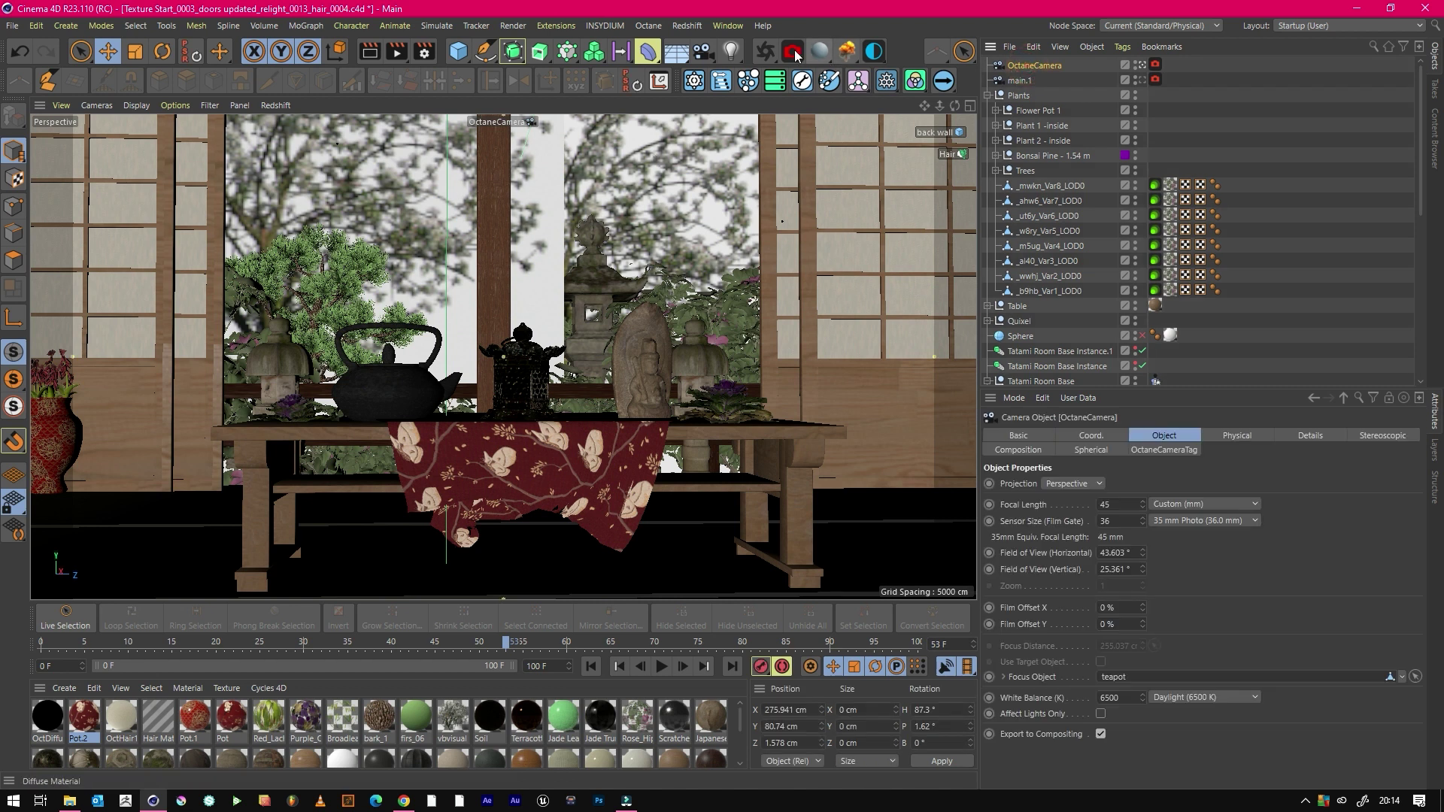
left_click(646, 29)
left_click(684, 61)
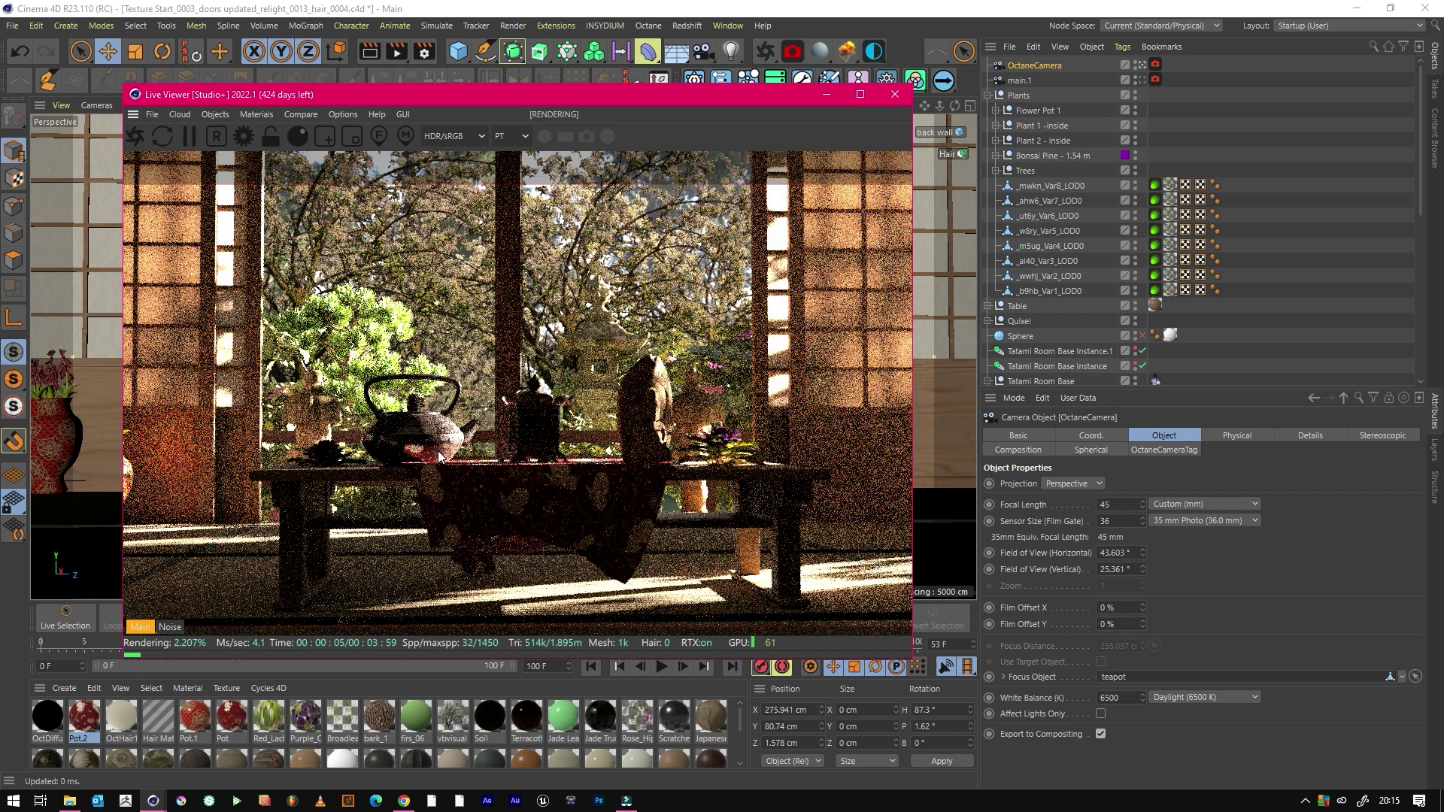
Expand Thinlens > Depth of field in the Octane camera tag and turn off Auto focus.
left_click(1031, 66)
left_click(1164, 451)
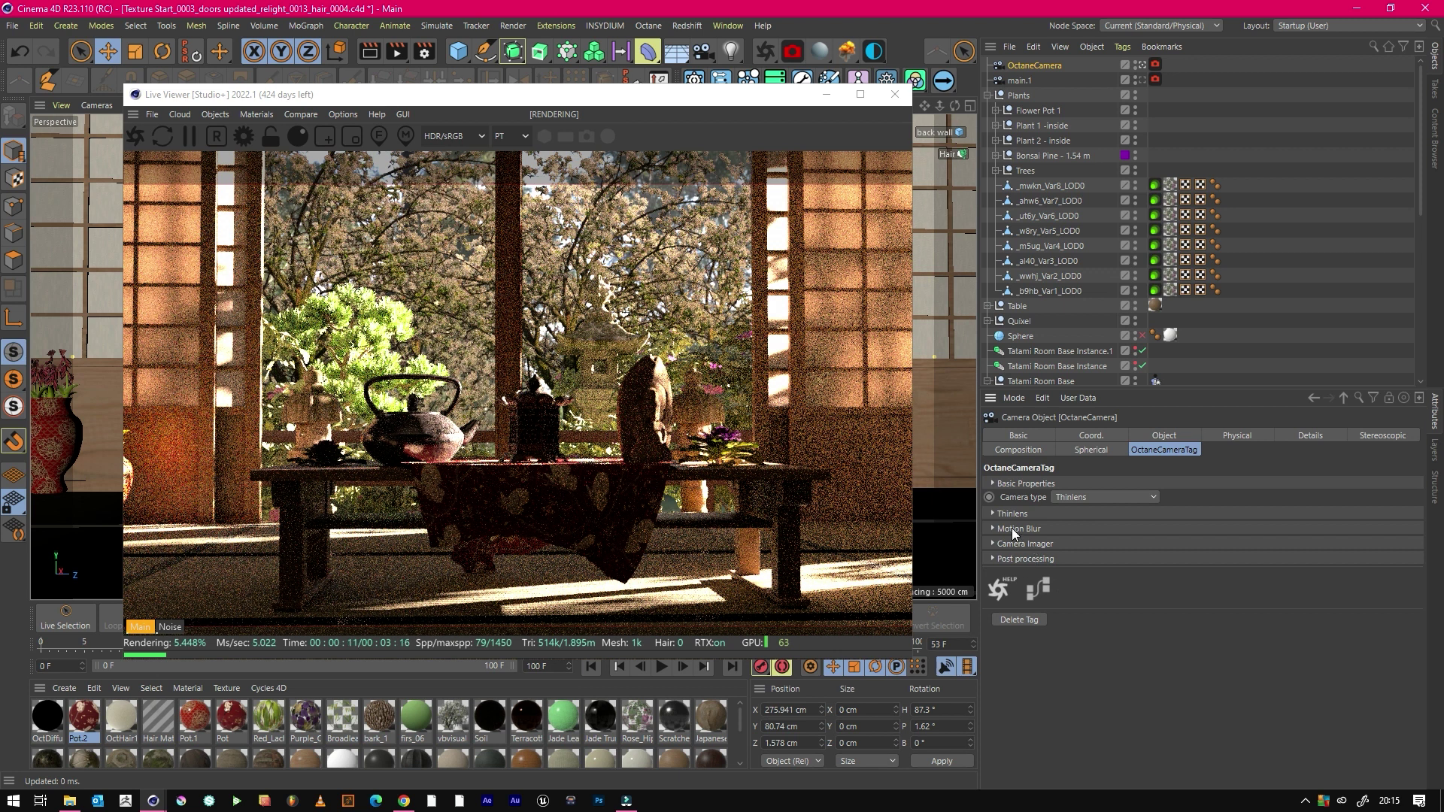
left_click(1060, 499)
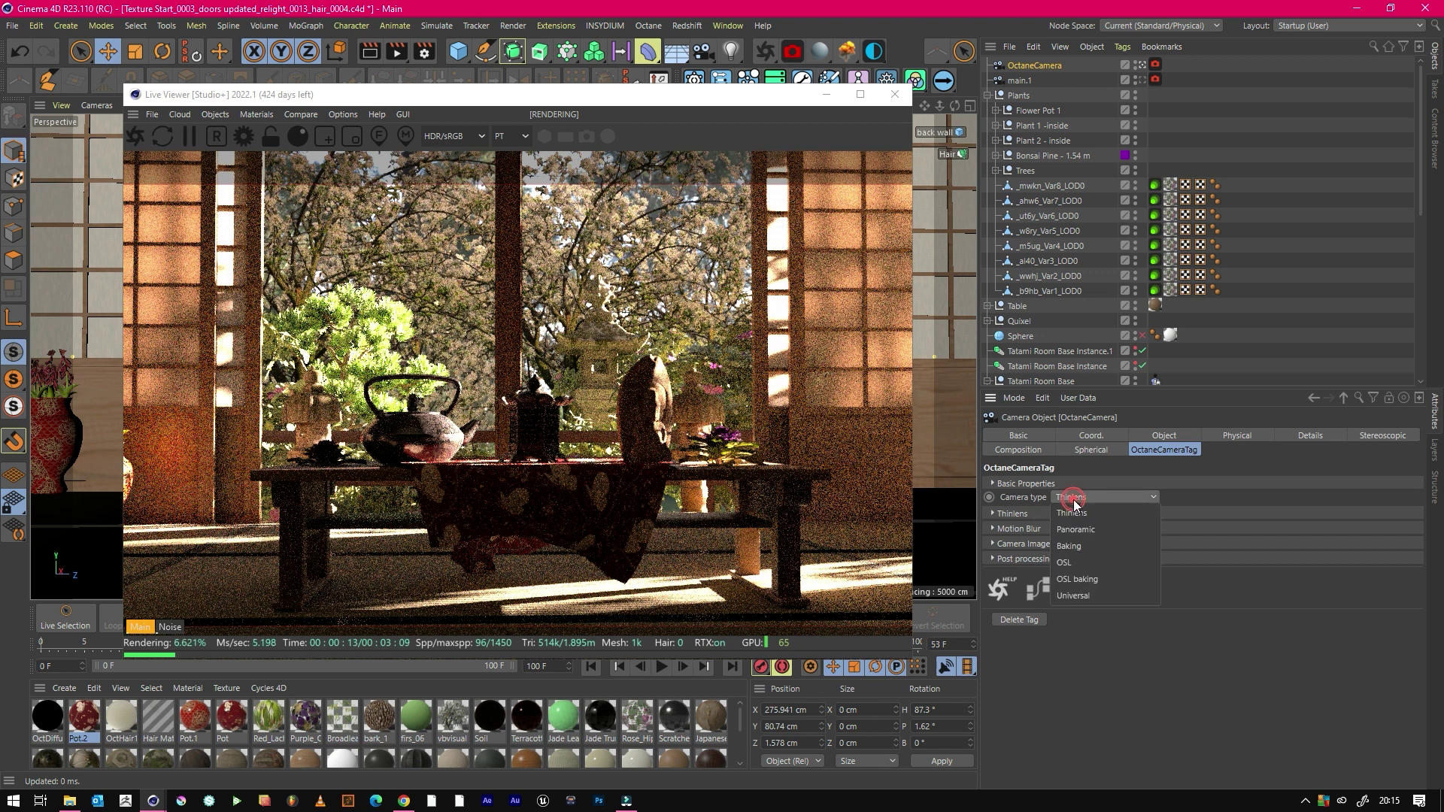
left_click(1015, 516)
left_click(997, 516)
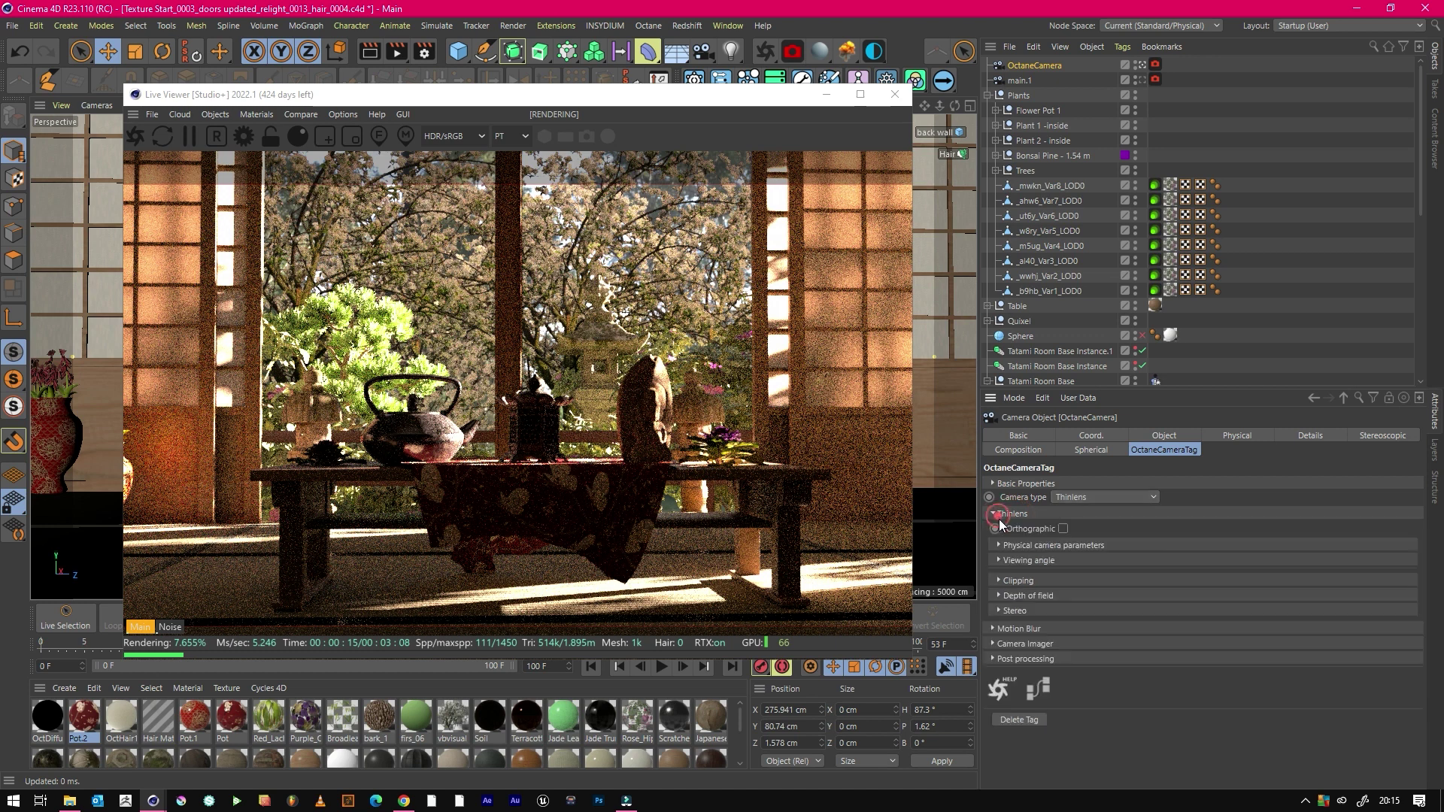
left_click(1019, 595)
left_click(1102, 611)
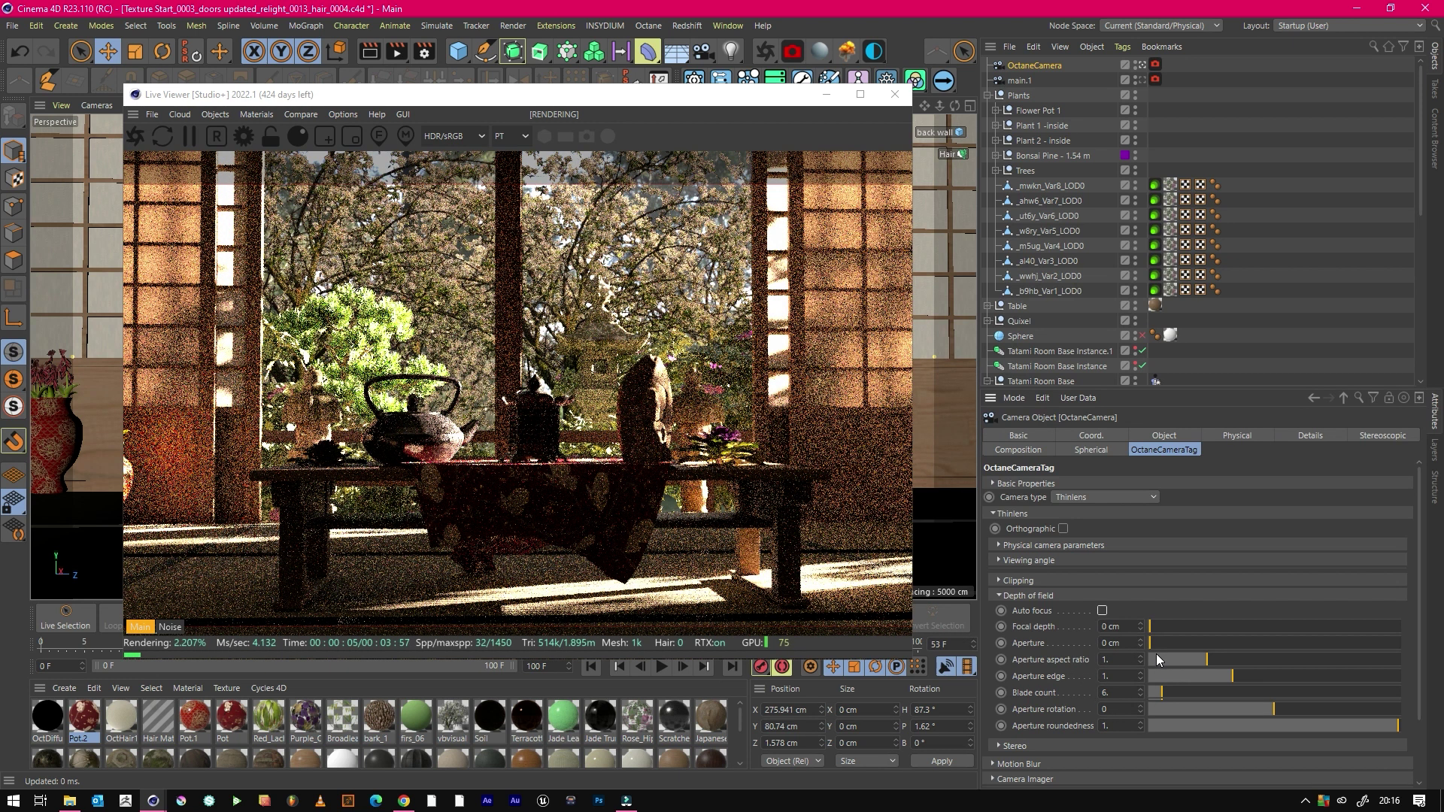
Set the aperture to 1.5 cm and start editing the aperture aspect ratio.
left_click_drag(1162, 643, 1245, 648)
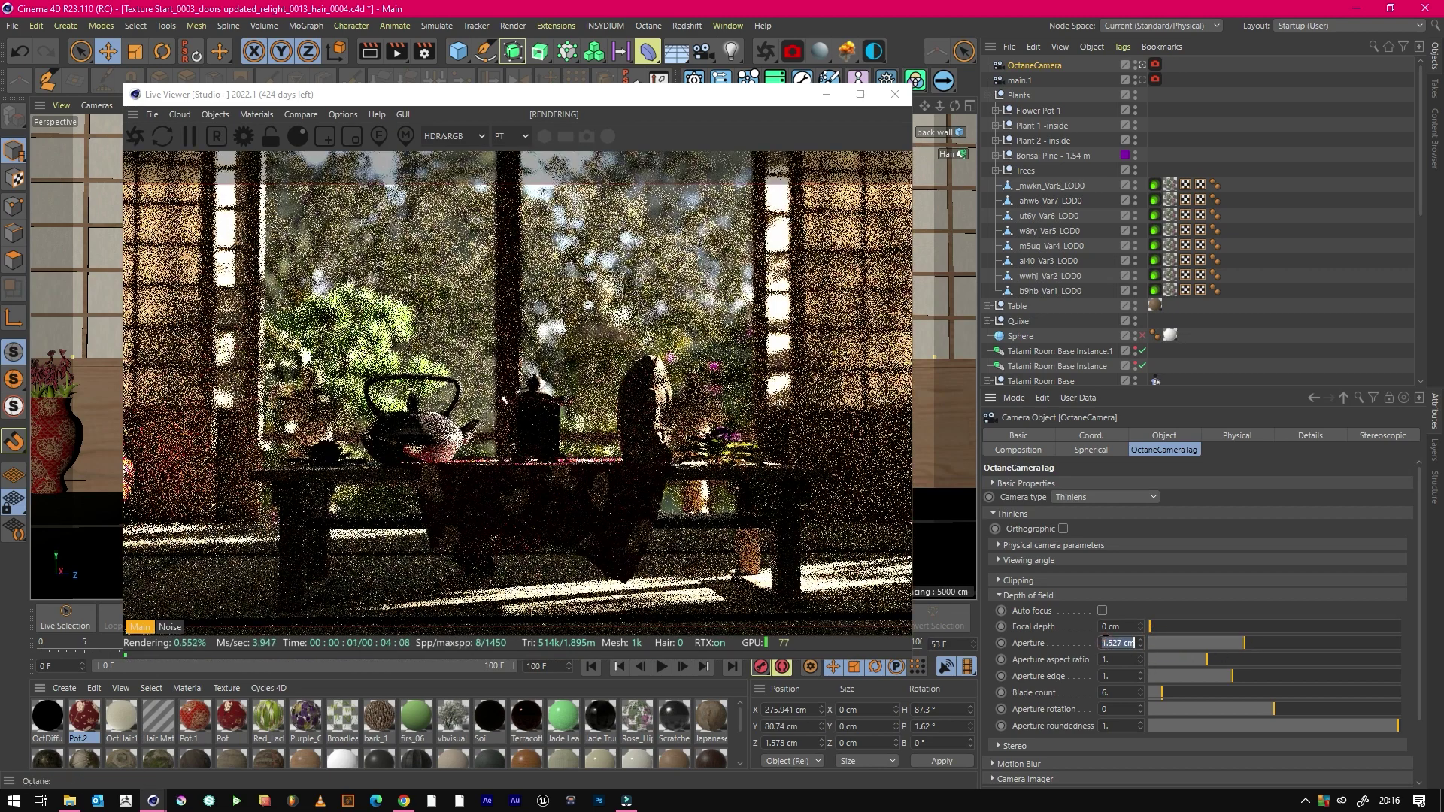
left_click(1112, 639)
type("1.5")
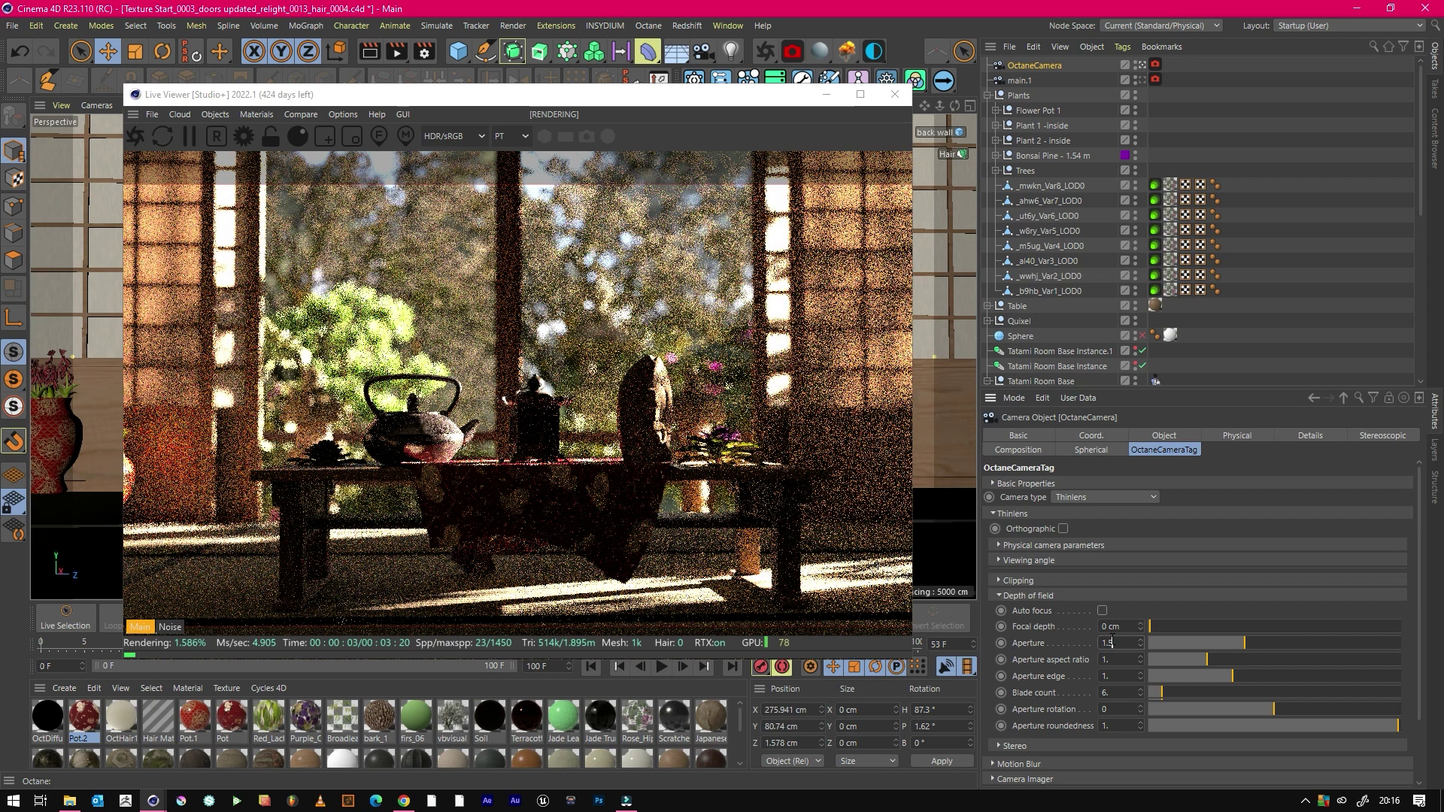
key("Return")
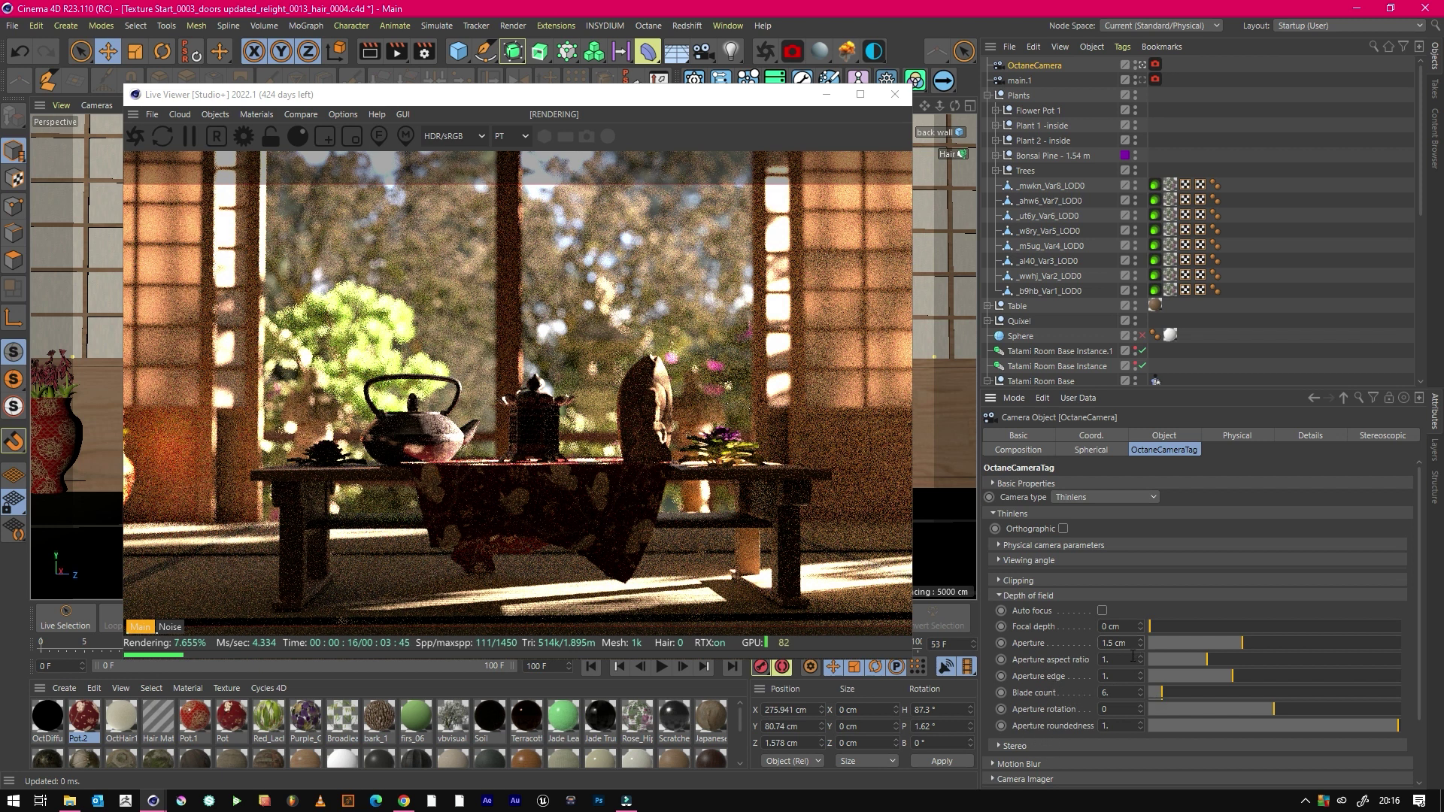
type("1.5")
key("Return")
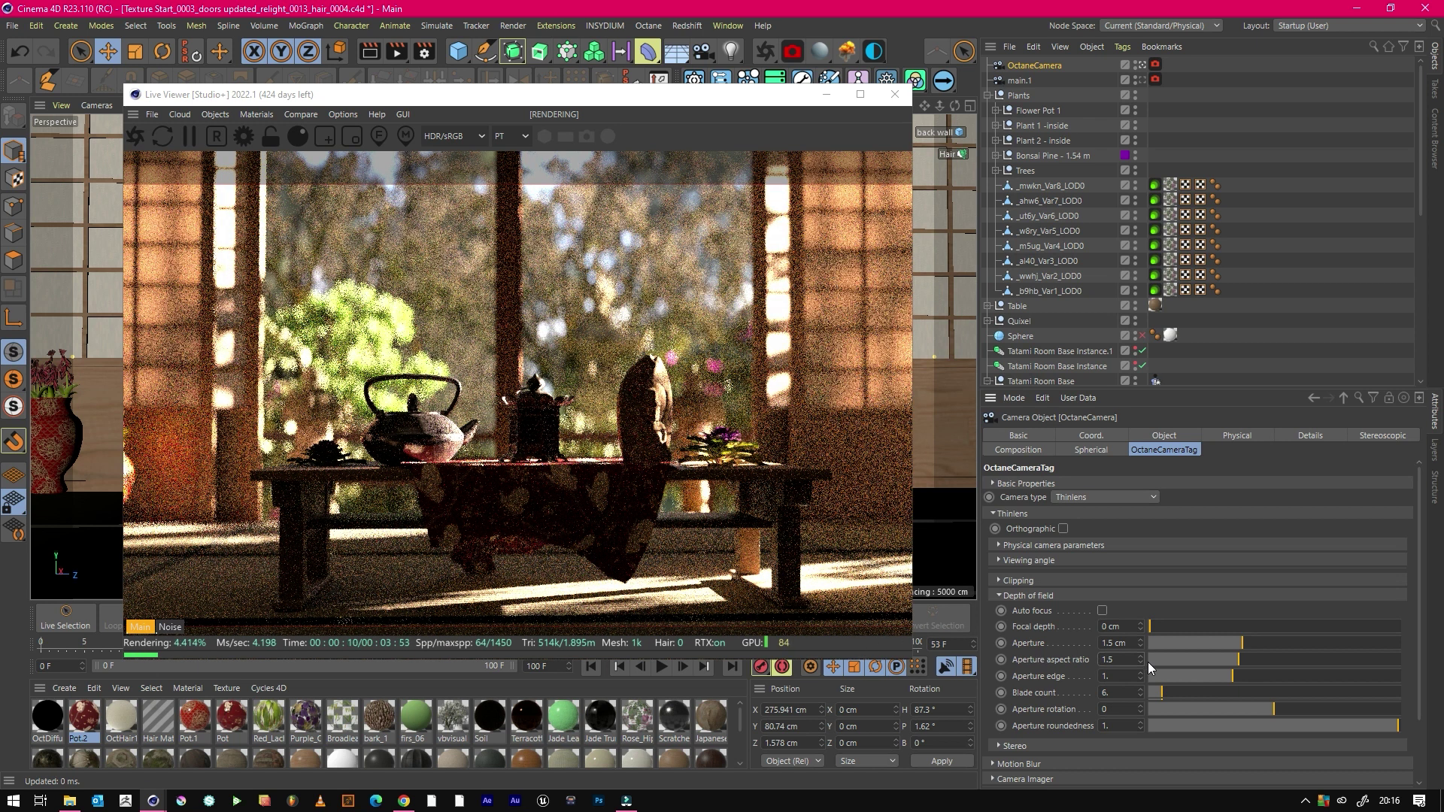
double_click(1121, 659)
Reset the aperture aspect ratio to 1 in the Depth of field settings.
type("1")
key("Return")
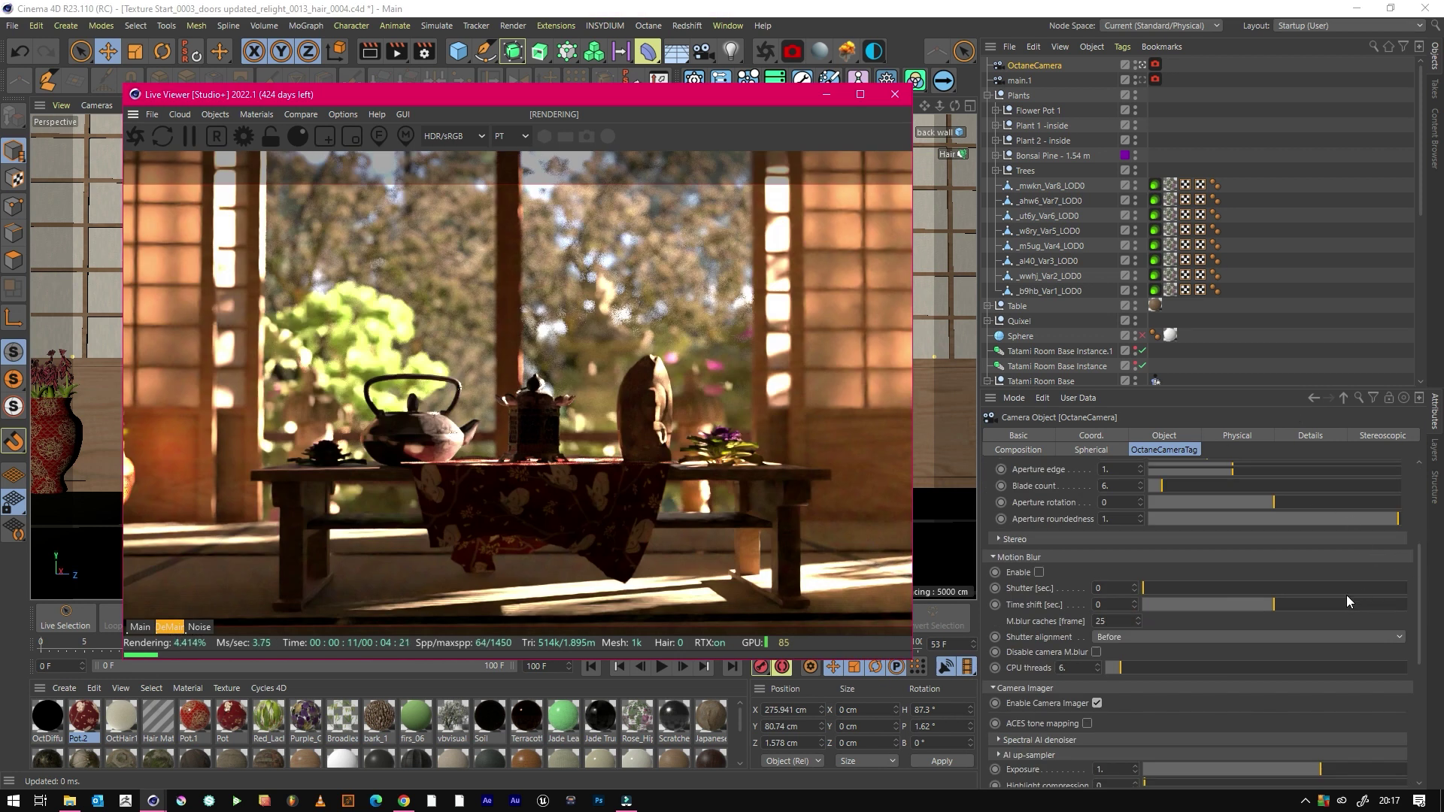
left_click_drag(1420, 604, 1420, 527)
left_click(1021, 595)
left_click(1021, 596)
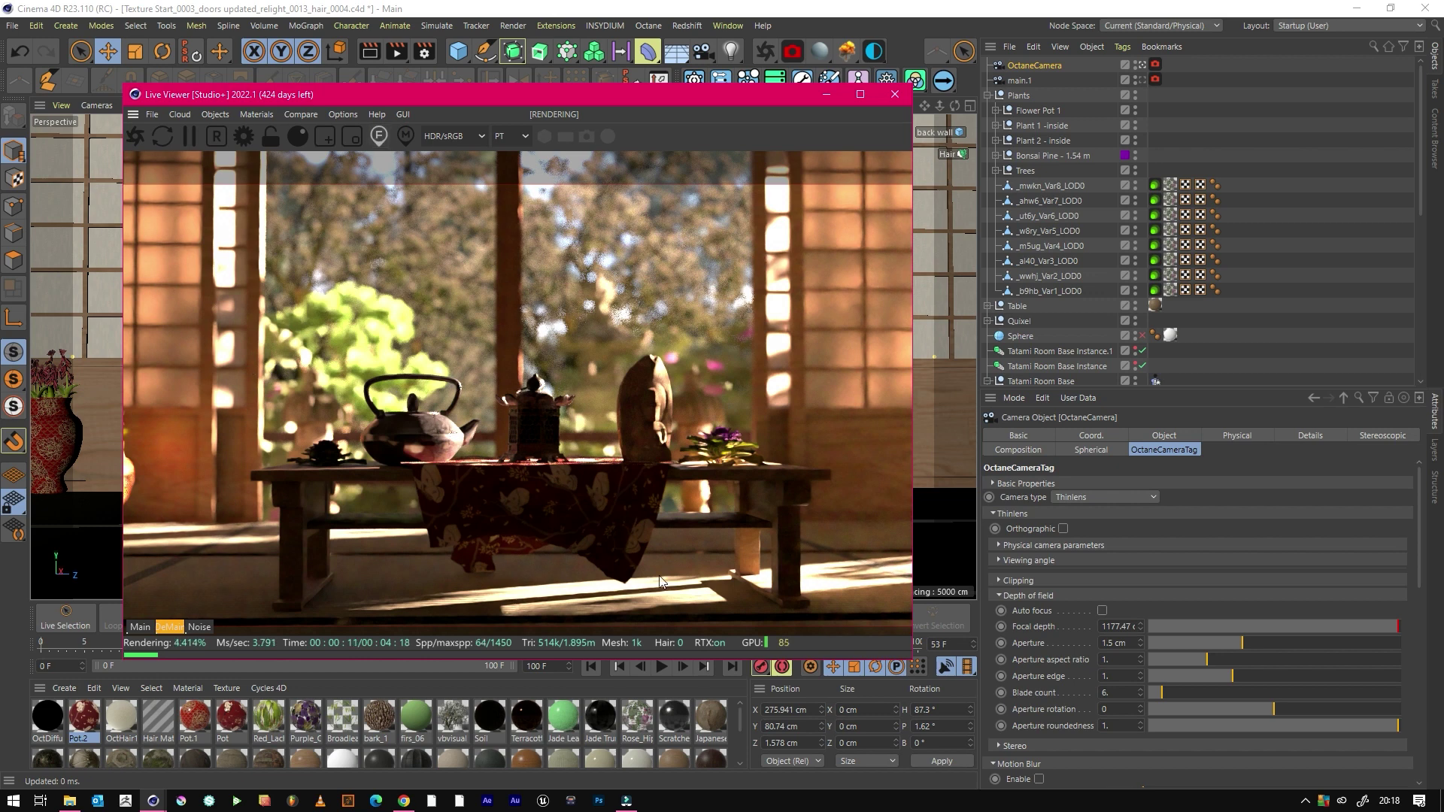
Pick a focus point in the live render, giving a focal depth of 503.772 cm.
left_click(870, 333)
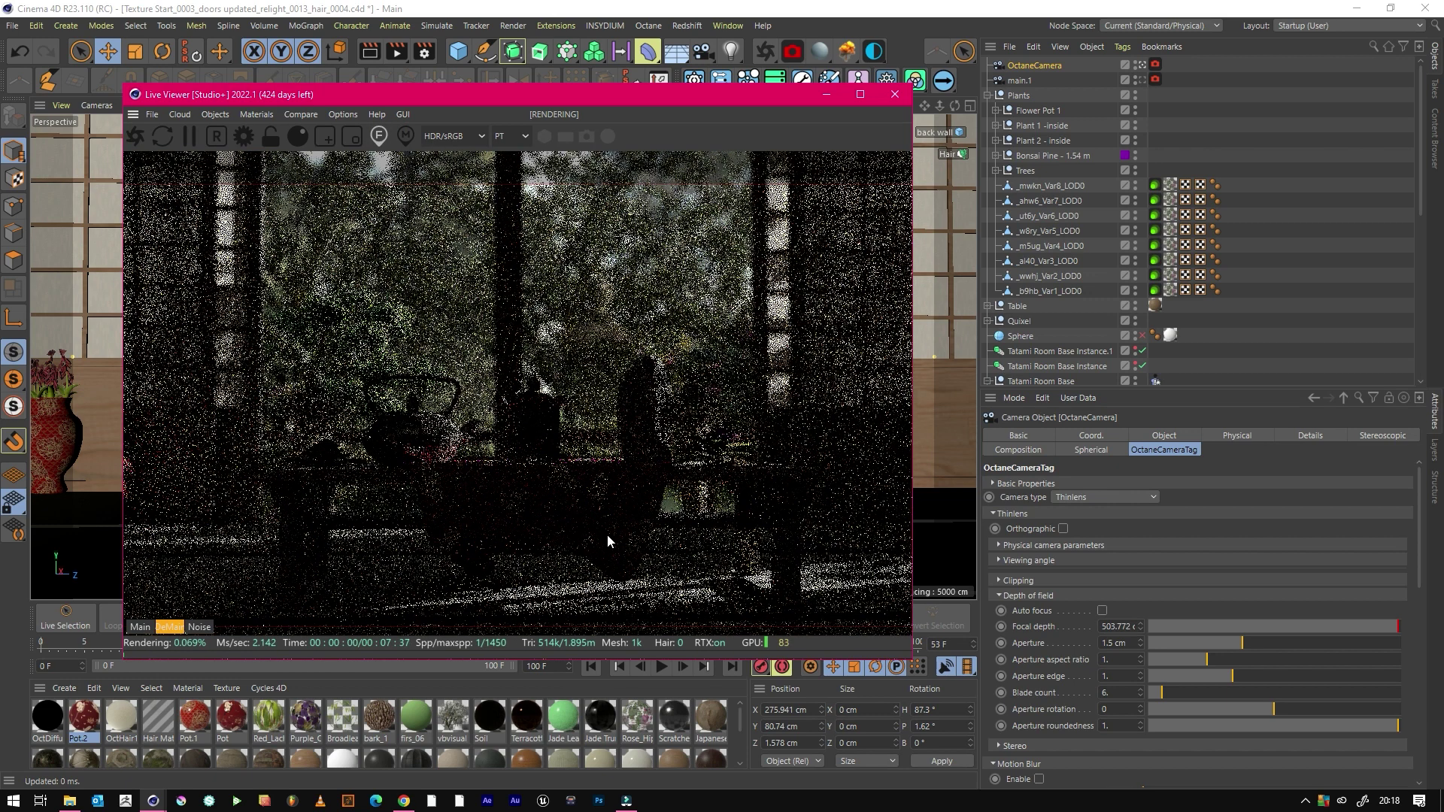
left_click(1155, 64)
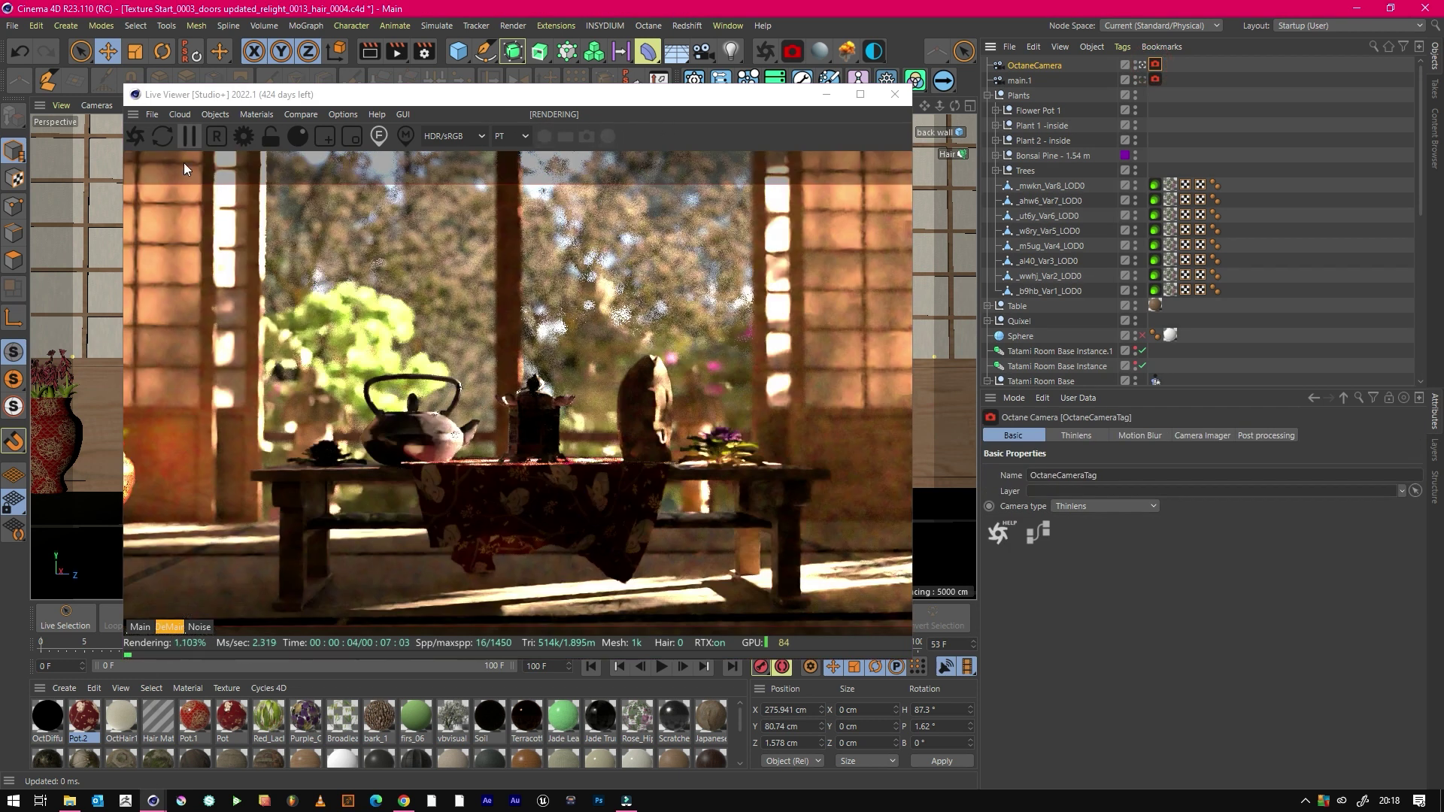
left_click(188, 144)
Add a sphere, move it above the tea table, and shrink its radius to about 5.5 cm.
left_click(827, 94)
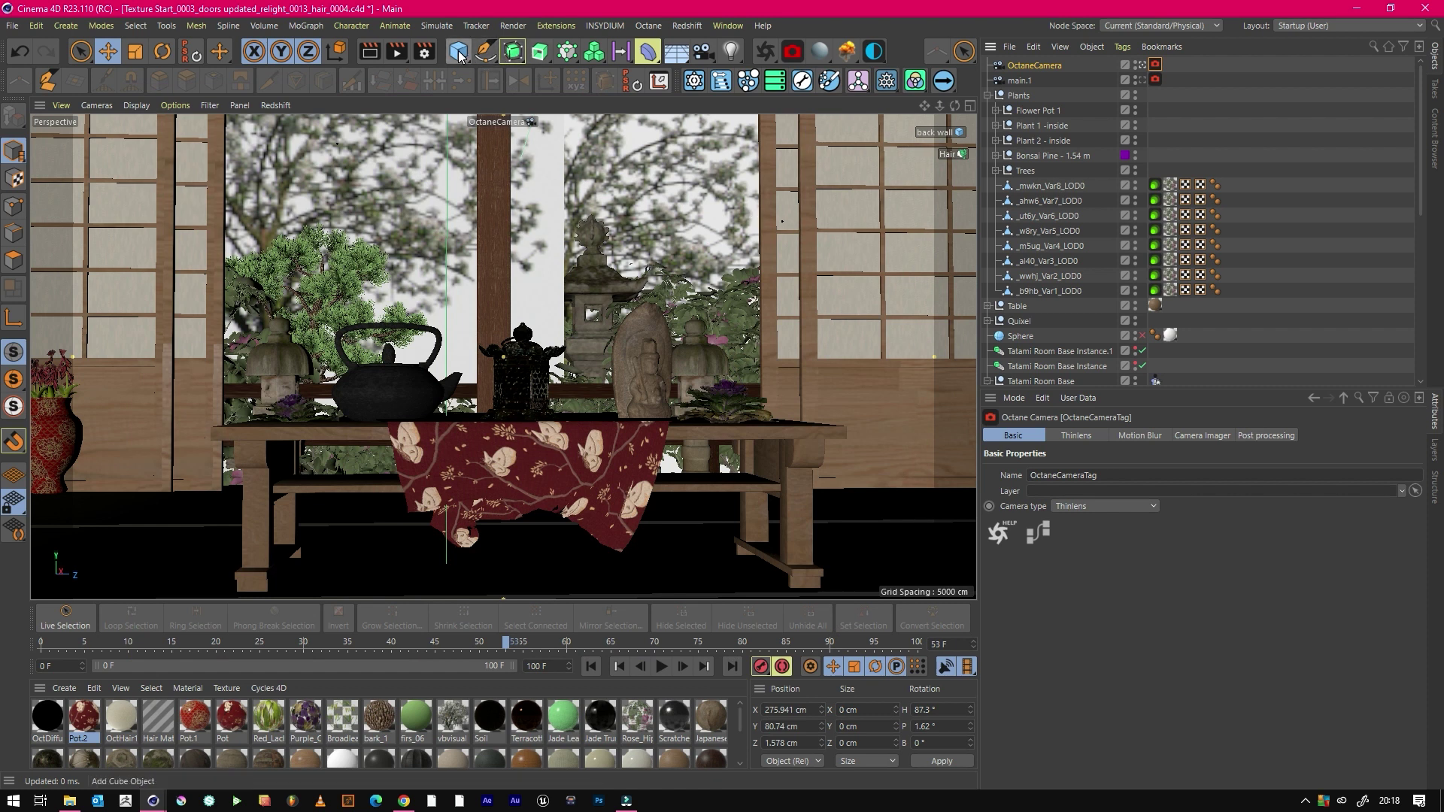
left_click_drag(458, 50, 752, 99)
left_click_drag(423, 500, 562, 120)
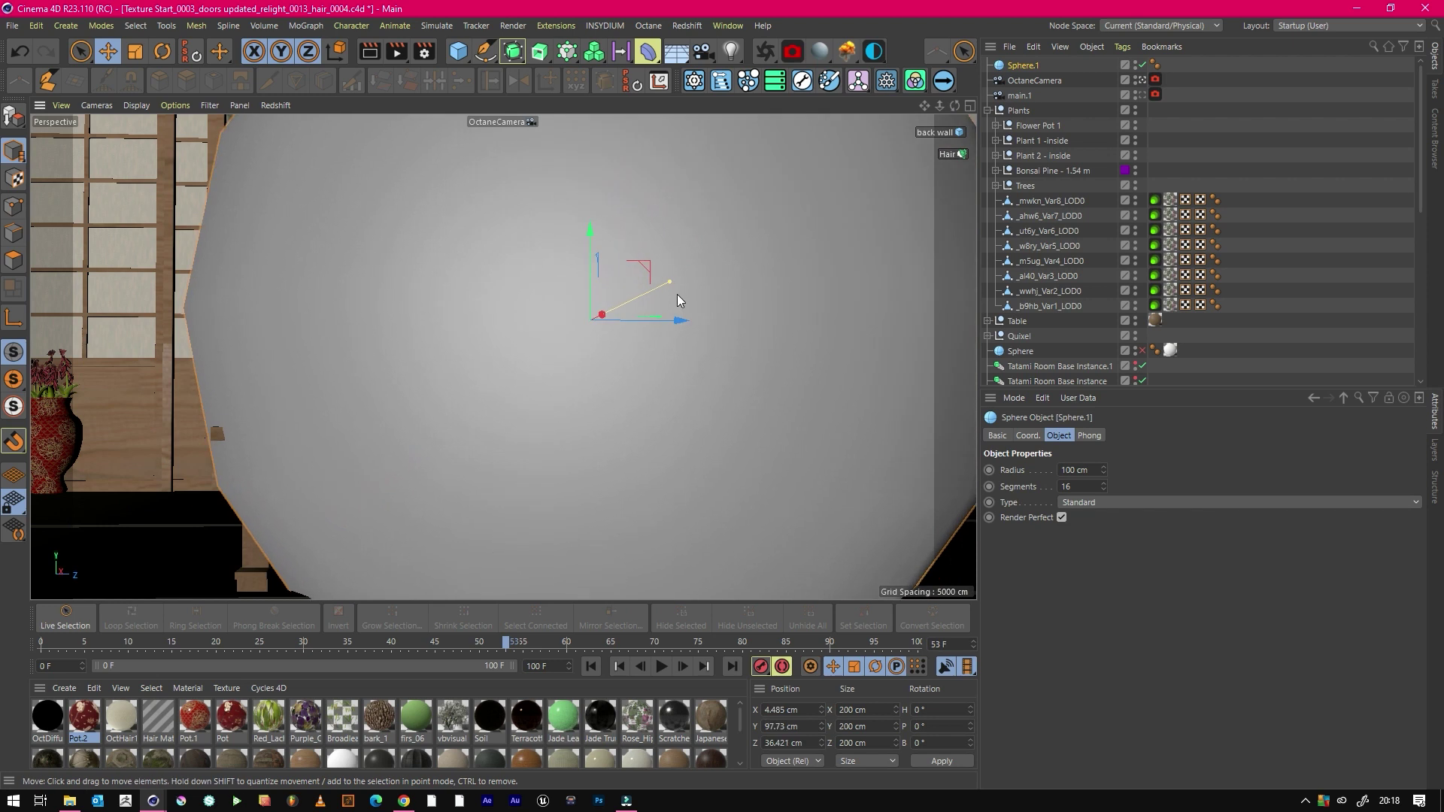
left_click_drag(670, 282, 606, 304)
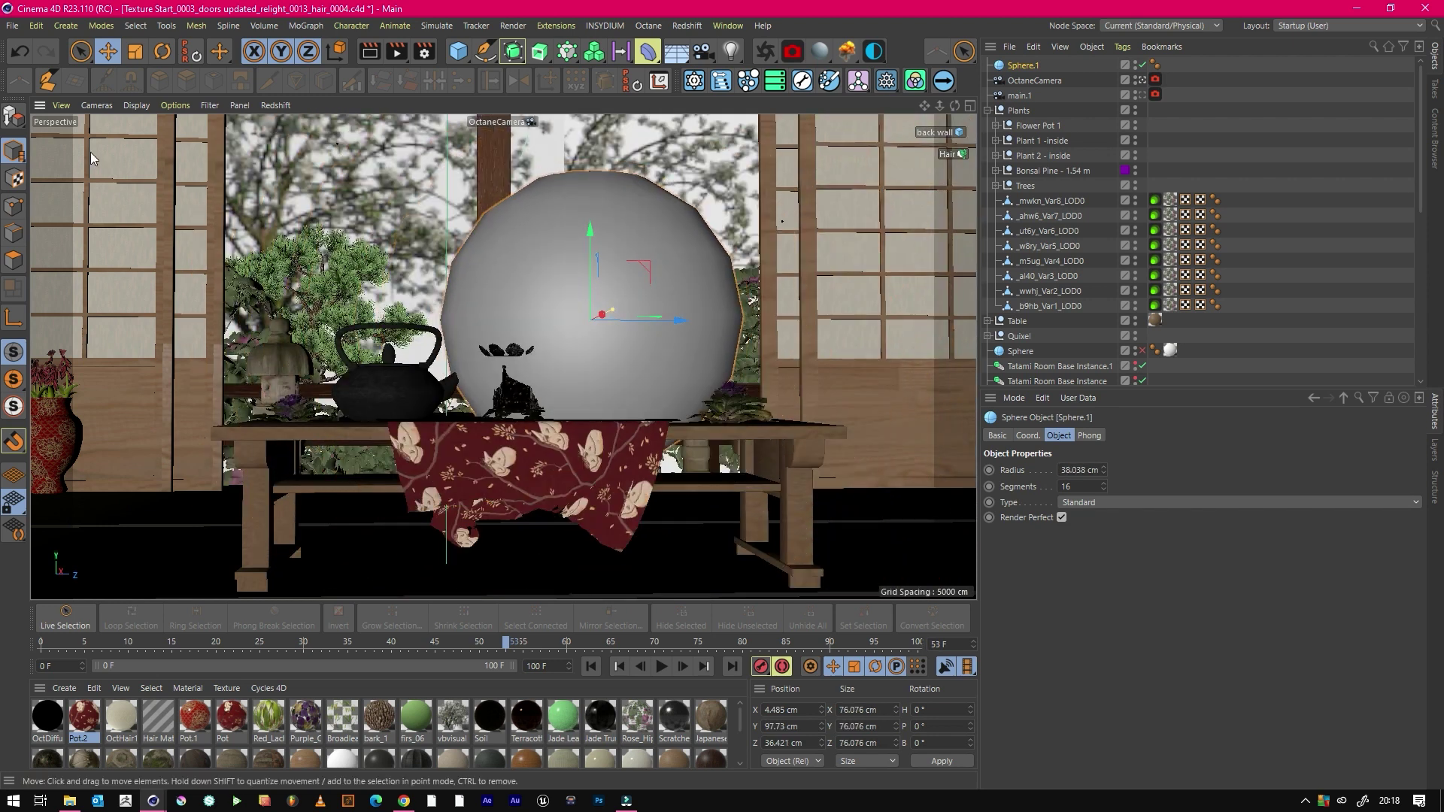
left_click(136, 105)
left_click(167, 147)
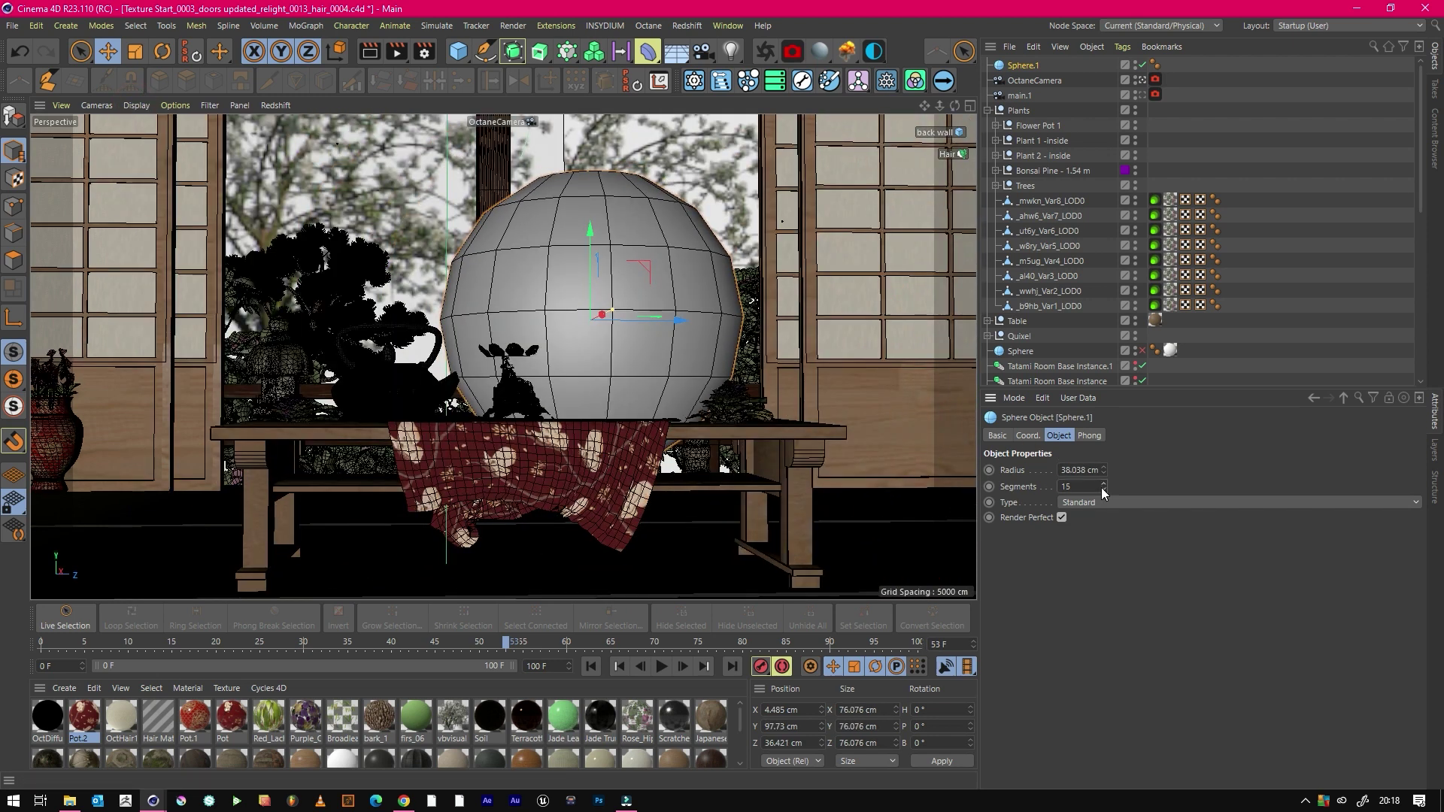
Set the sphere to 6 segments and slide it beside the teapot.
left_click_drag(1103, 488, 1103, 518)
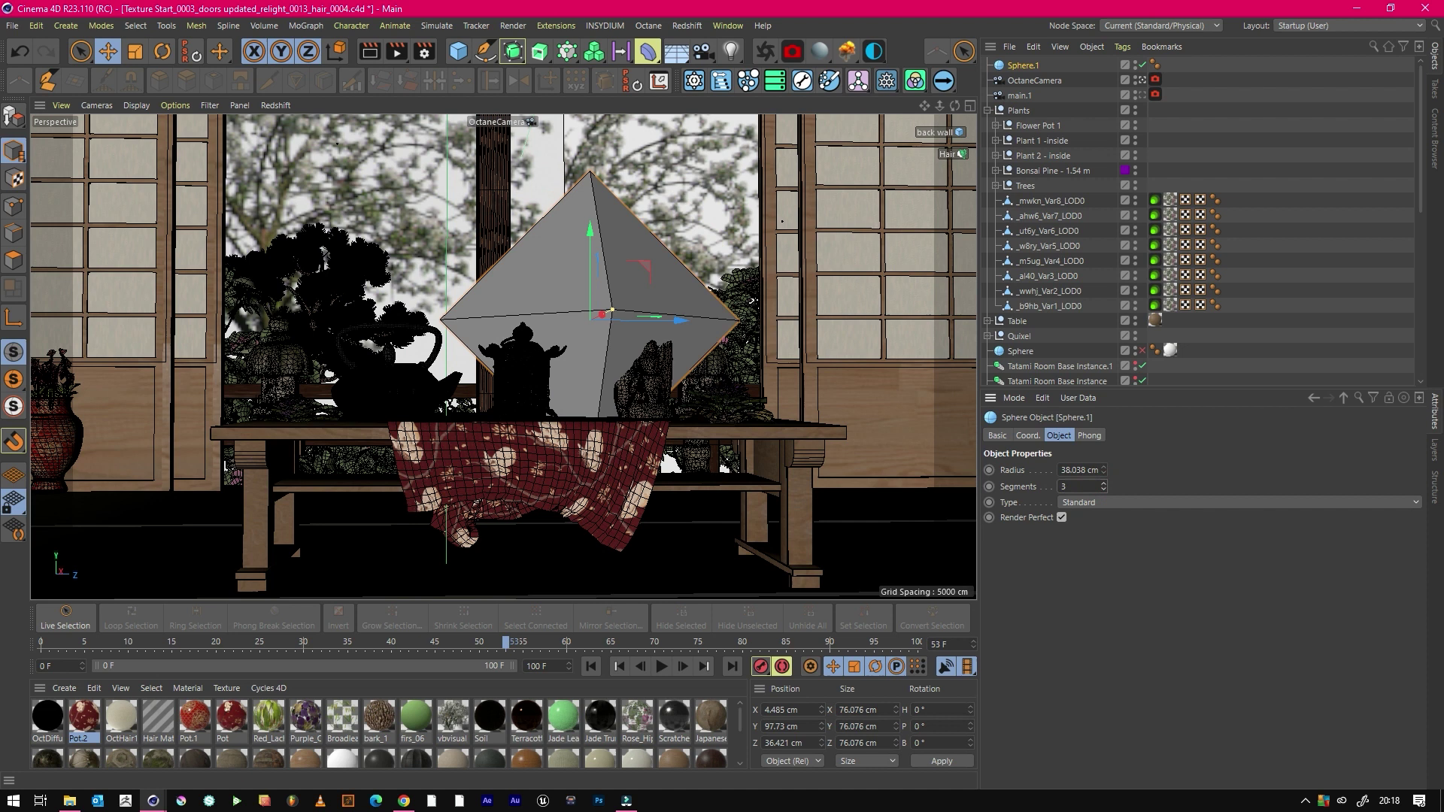
left_click(1103, 485)
left_click(1103, 484)
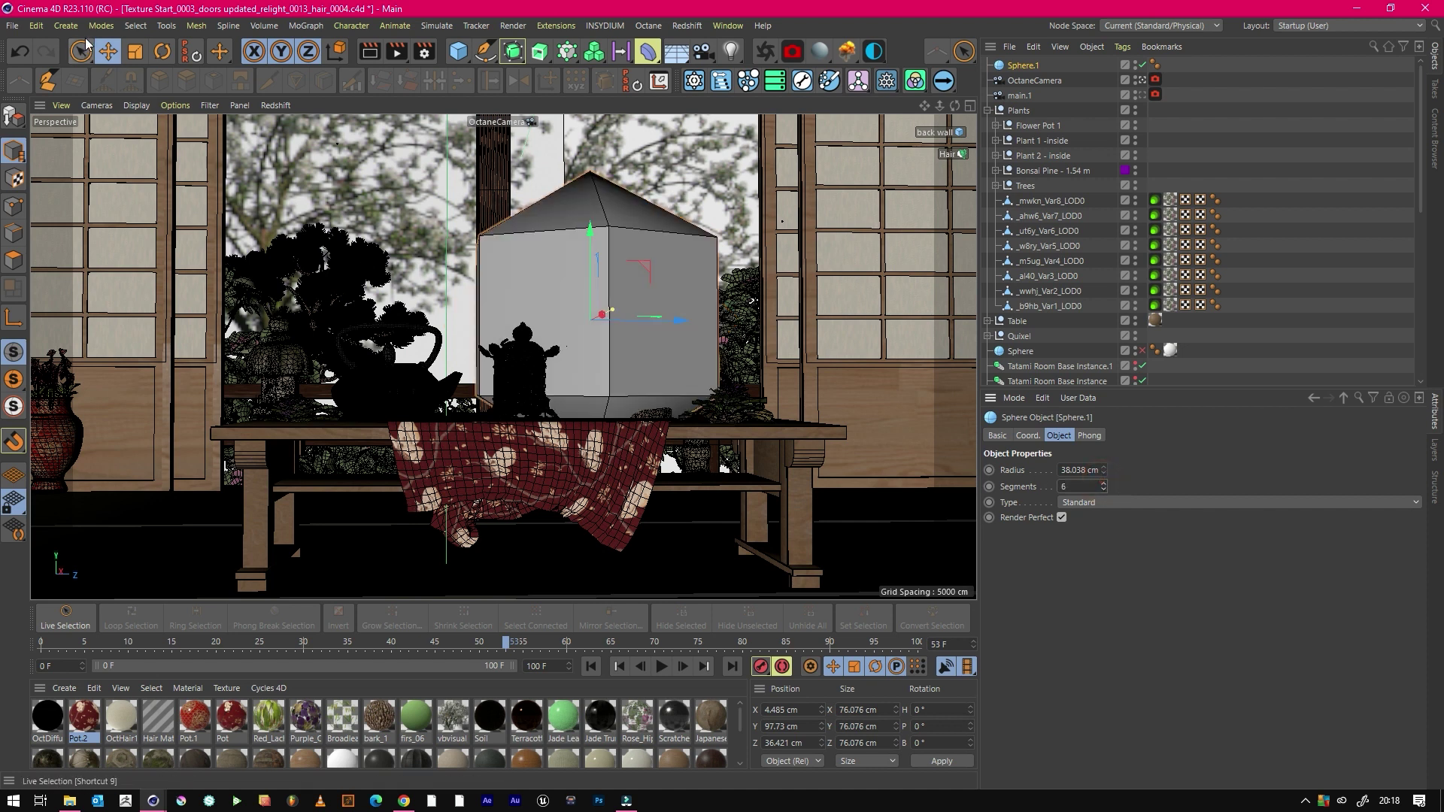
mouse_move(602, 314)
left_mouse_down()
mouse_move(642, 324)
mouse_move(617, 302)
left_mouse_up()
left_click(136, 104)
left_click(168, 165)
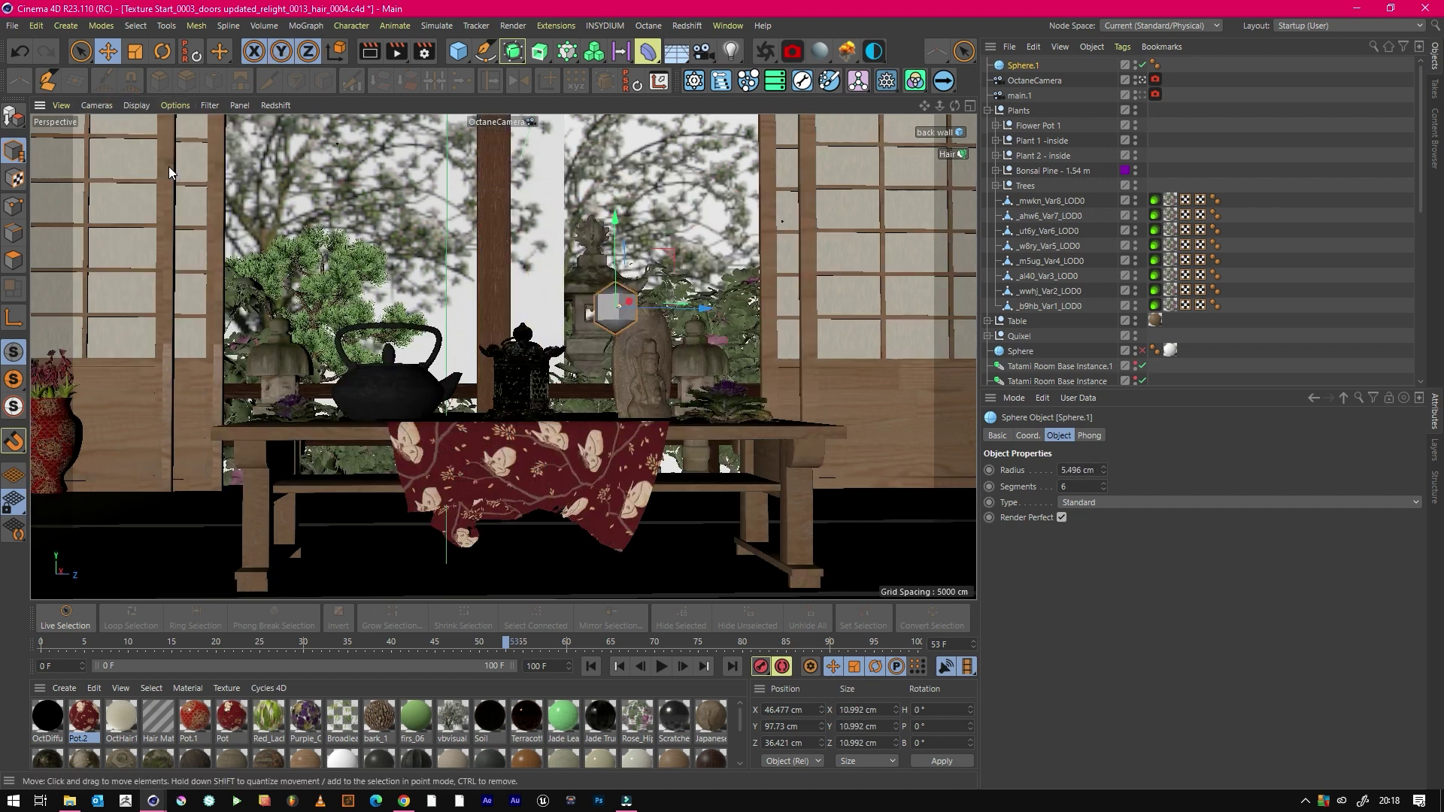
Move Sphere.1 onto the table-centre ornament at X 34.404, Y 85.27, Z 17.912 cm.
left_click_drag(692, 373, 586, 380)
middle_click(557, 325)
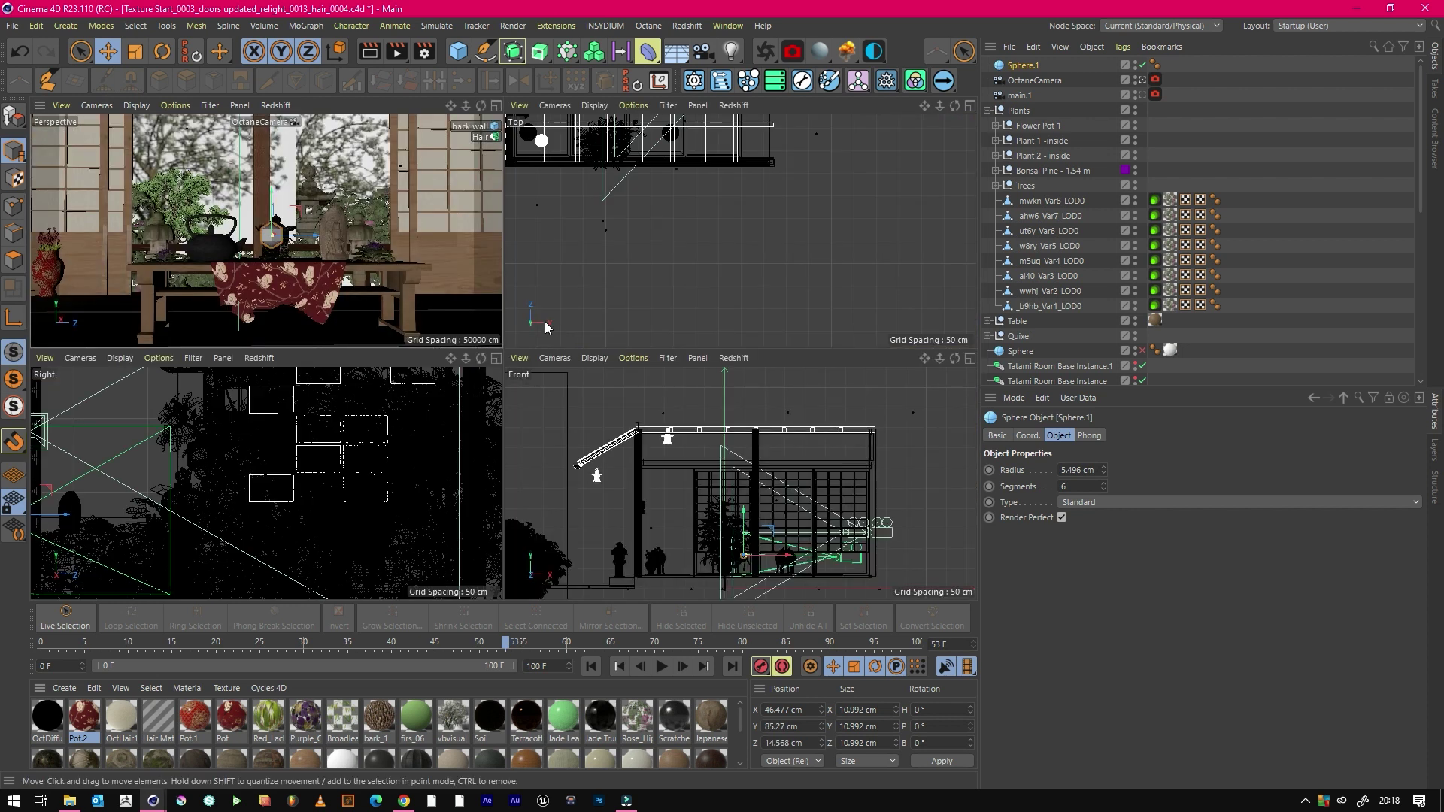
left_click_drag(925, 106, 1034, 294)
scroll(740, 231, "up", 3)
left_click_drag(776, 251, 750, 230)
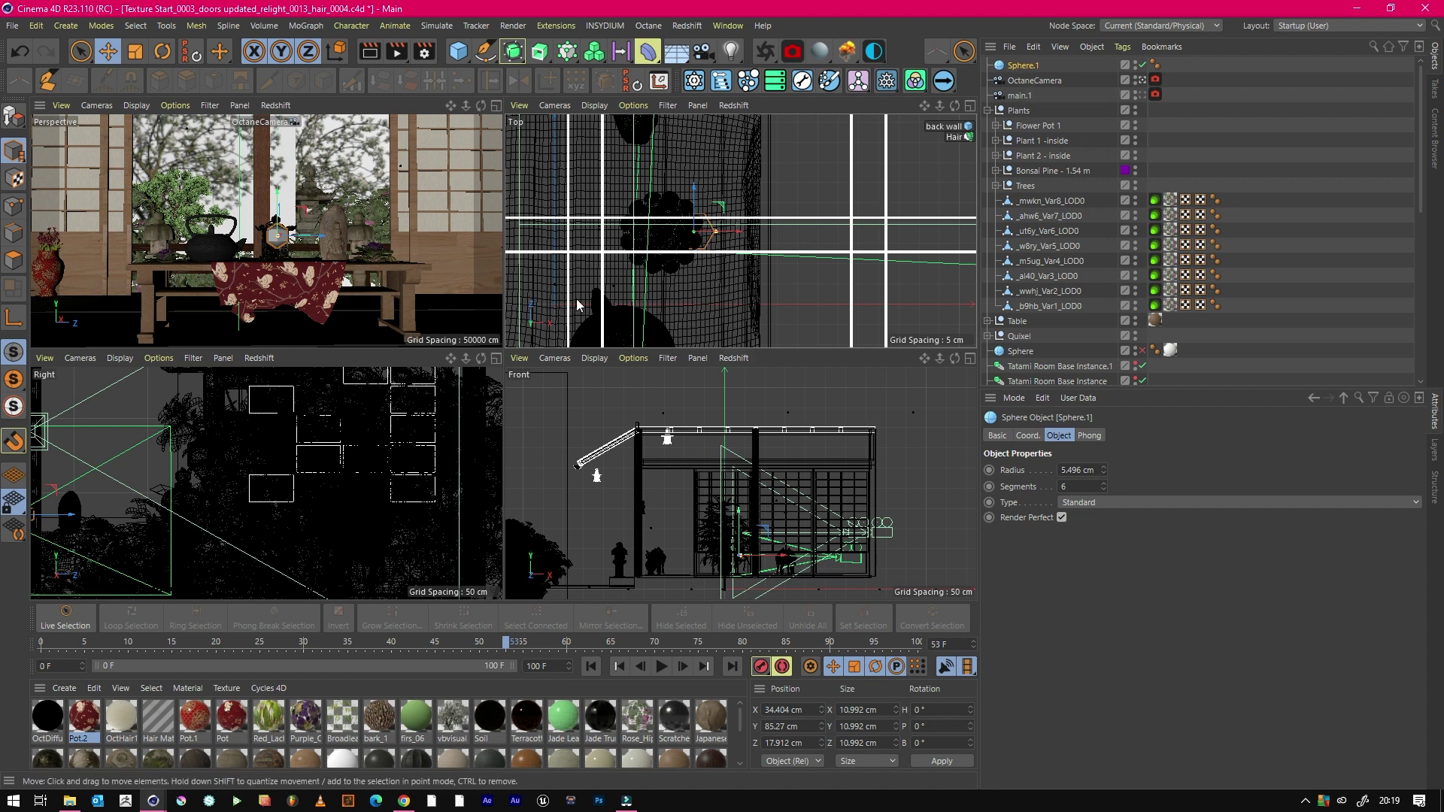
Record the sphere's position as a keyframe at frame 0, then go to frame 100.
middle_click(307, 258)
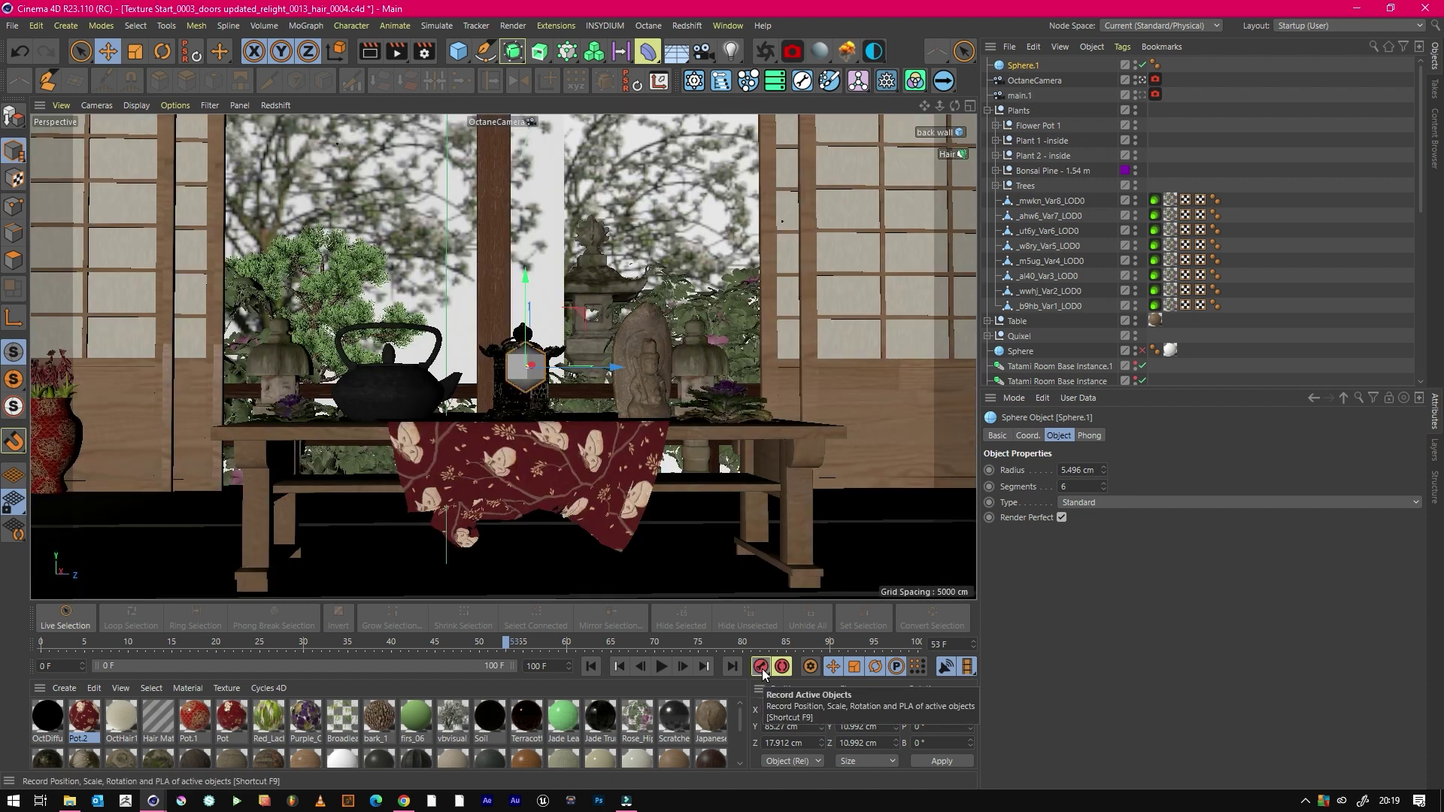
left_click(589, 666)
left_click(762, 669)
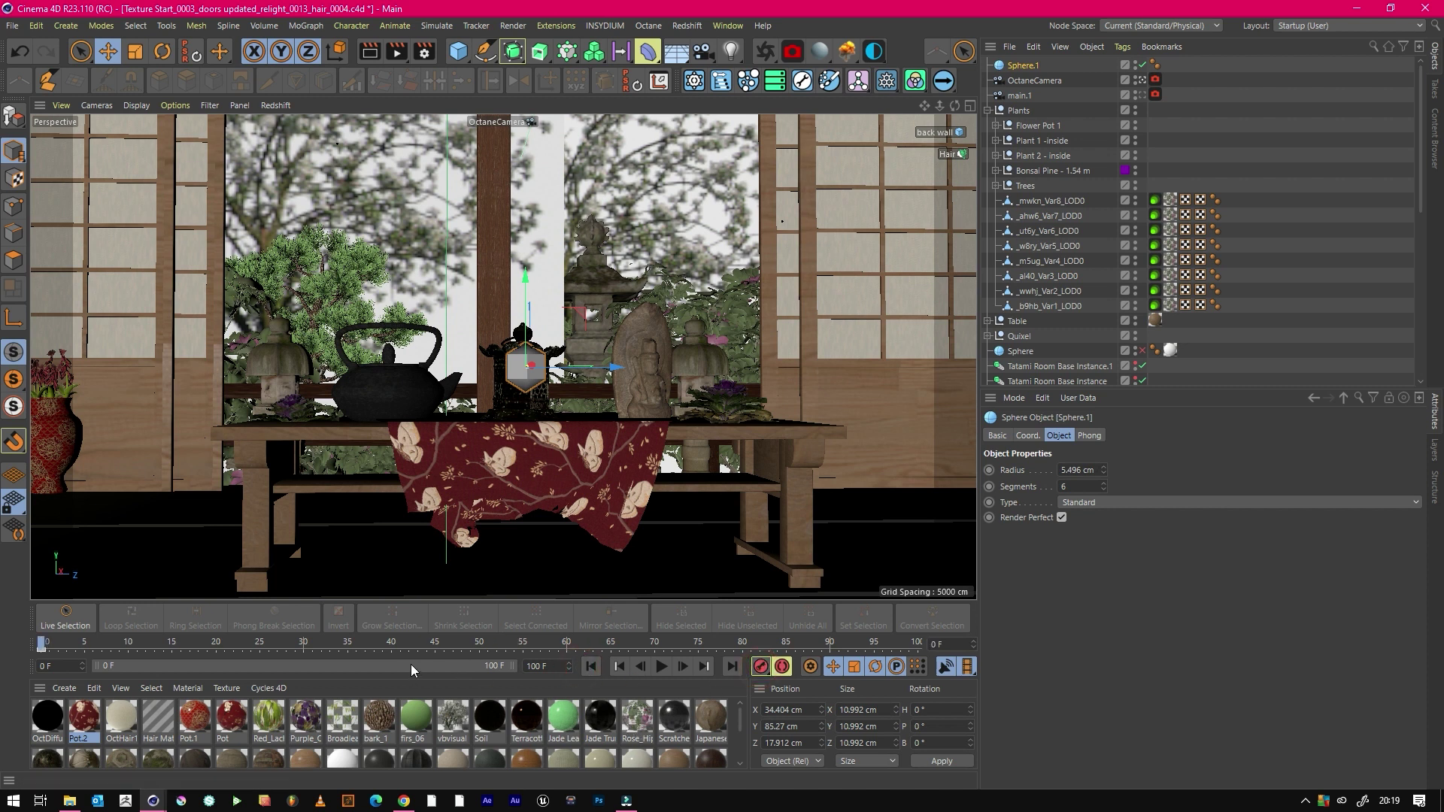
left_click(915, 645)
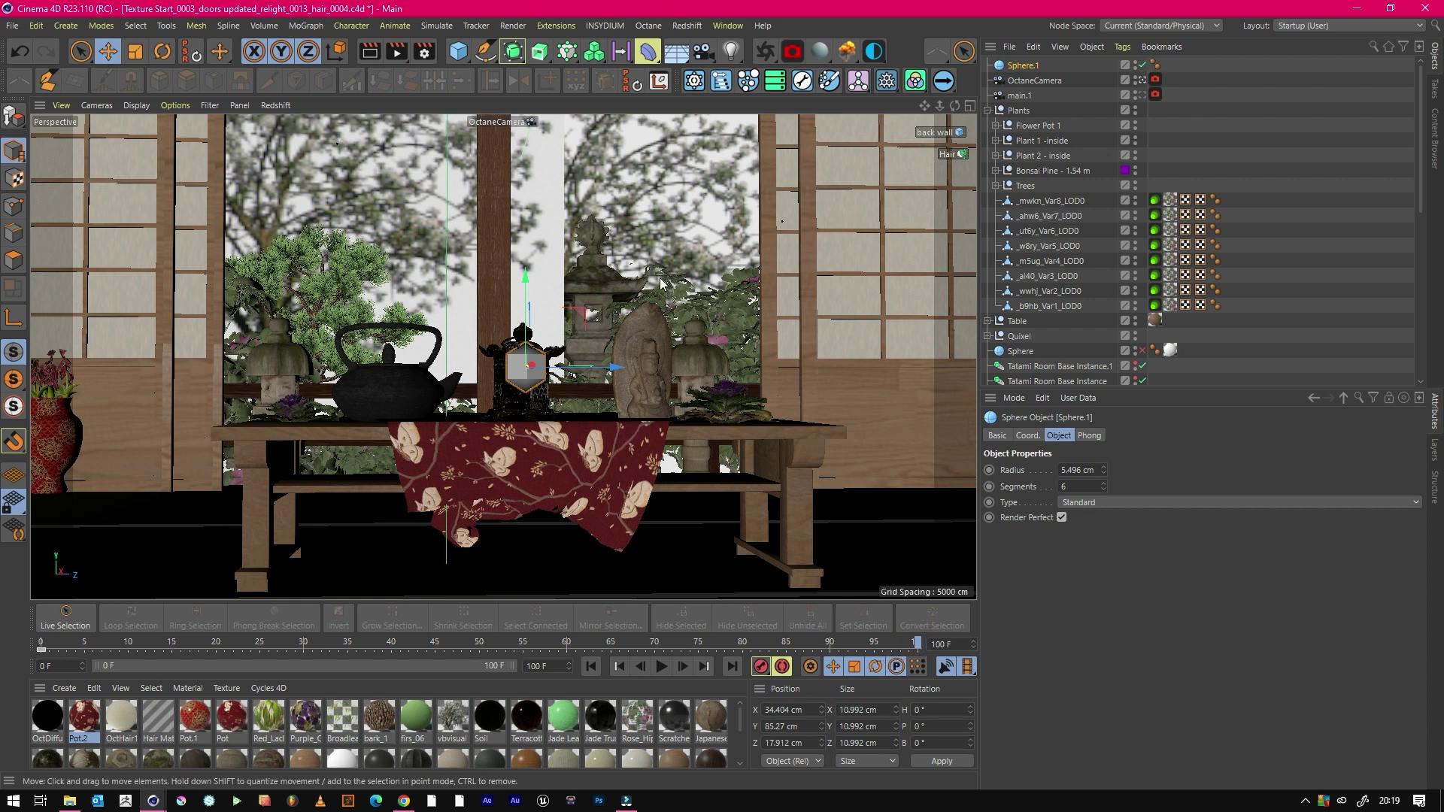
Move the sphere deeper into the room near the statue, to X -841.417, Z 154.643 cm.
middle_click(635, 288)
left_click_drag(939, 106, 937, 105)
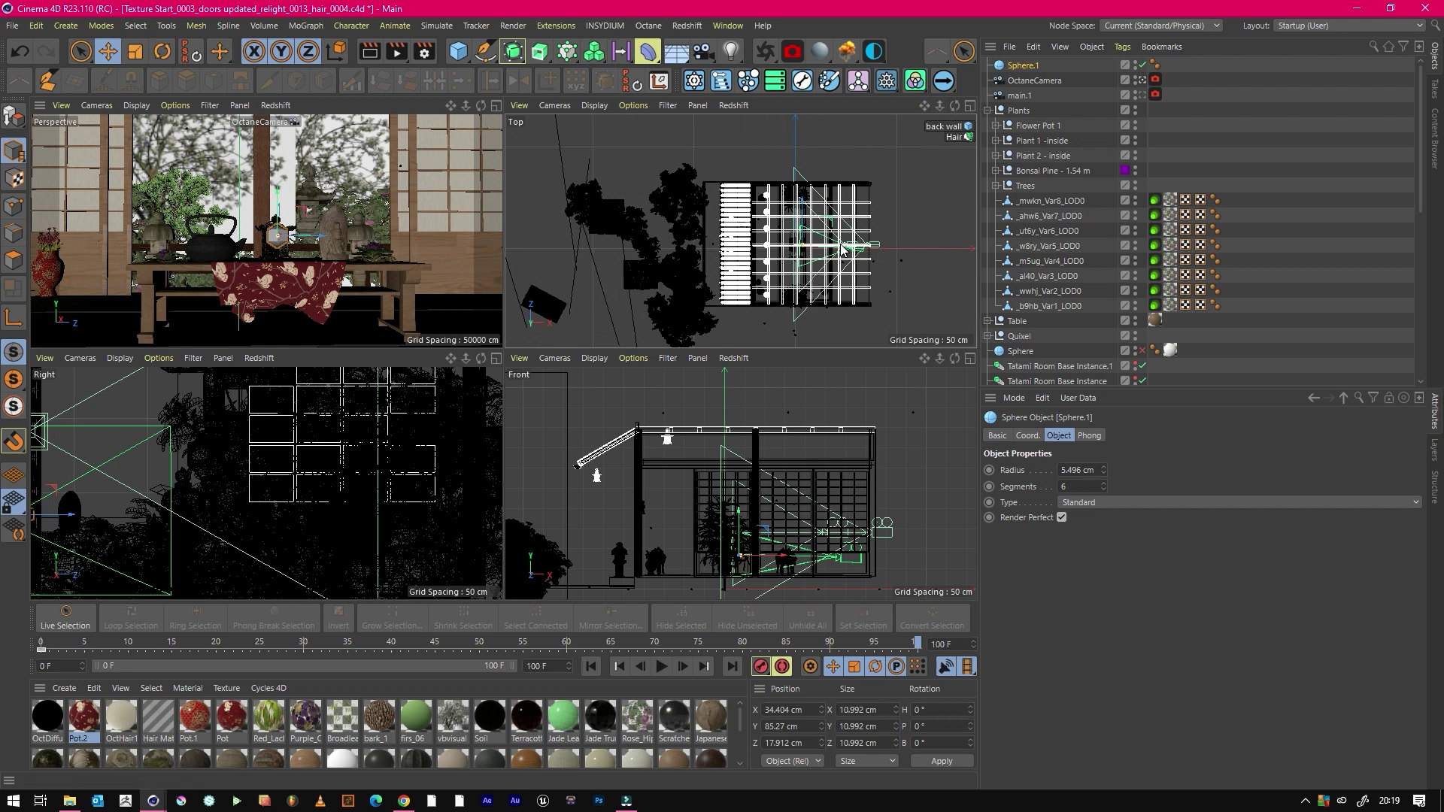
left_click_drag(842, 250, 695, 253)
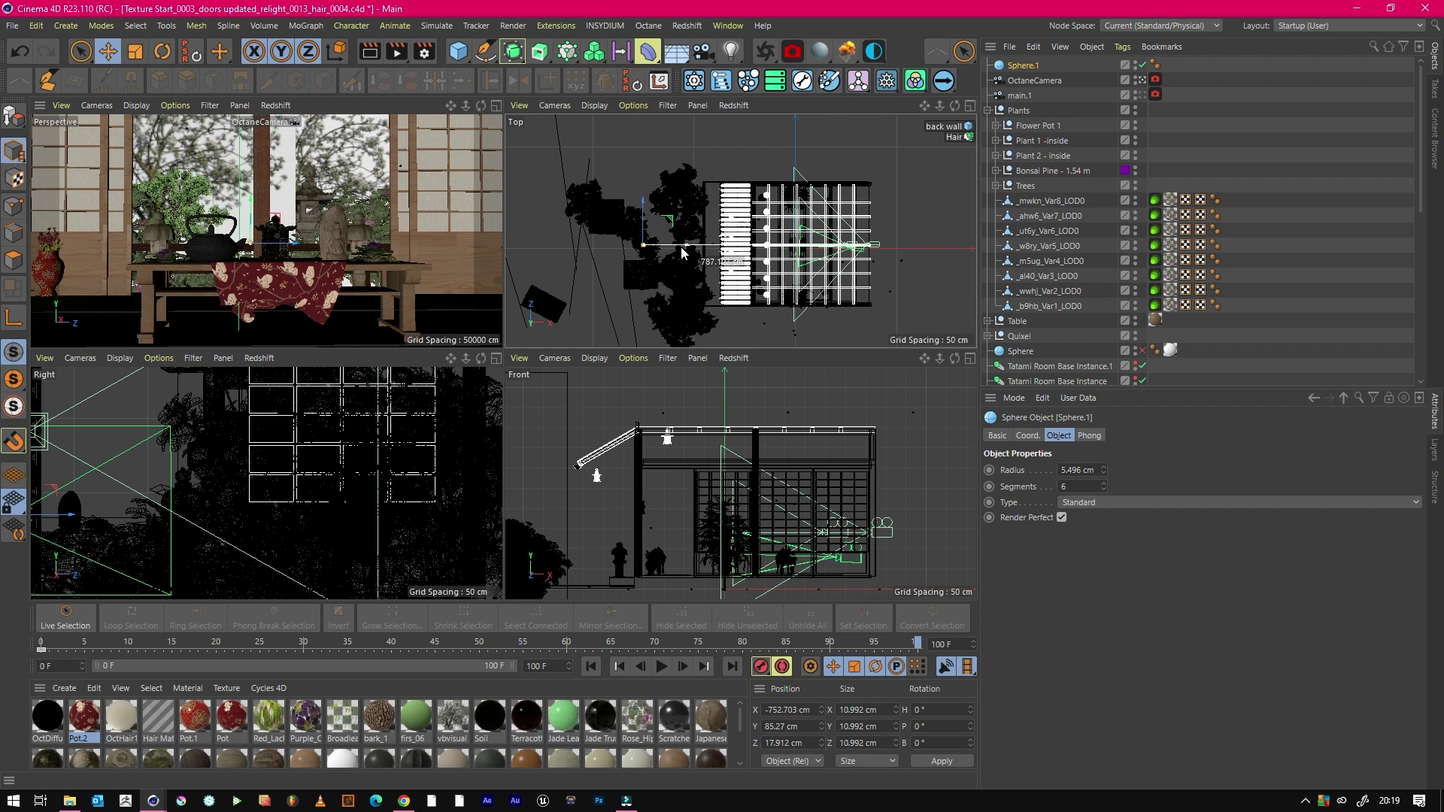
left_click_drag(682, 248, 627, 204)
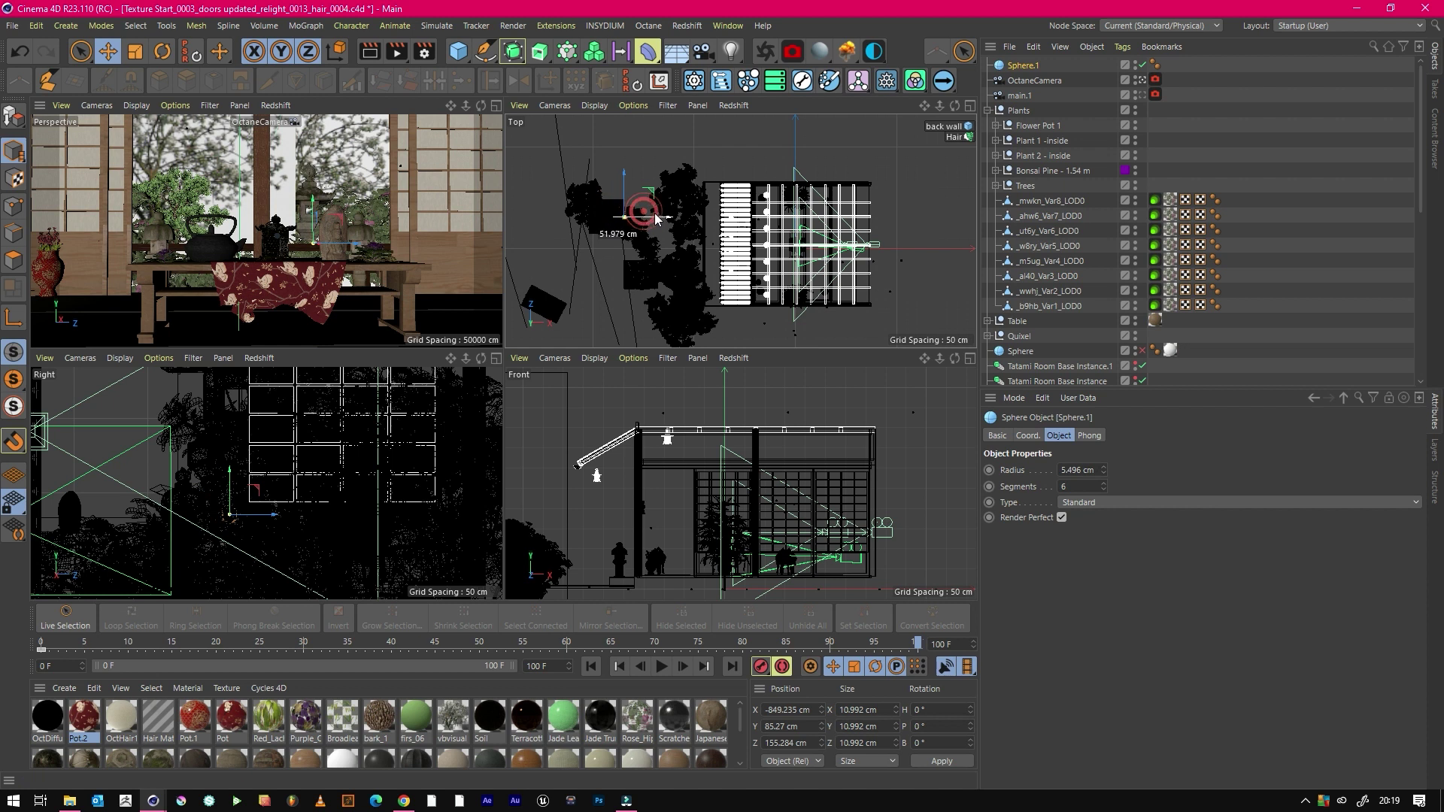
Record the new position as a keyframe and retime it to frame 50.
left_click(762, 667)
left_click(611, 643)
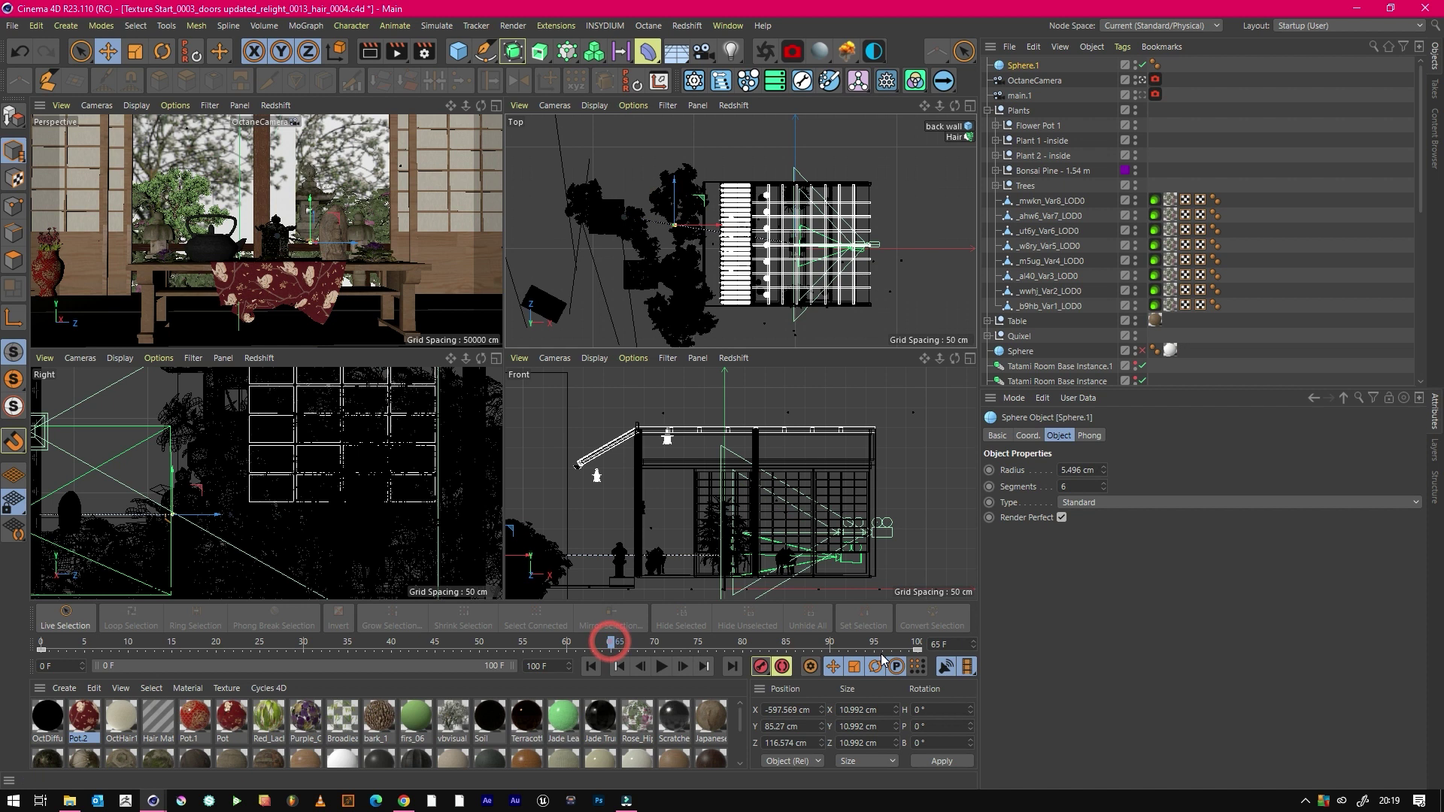
left_click_drag(917, 649, 451, 664)
Set the animation's end frame to 50 and return to frame 0.
left_click(460, 644)
type("50")
key("Return")
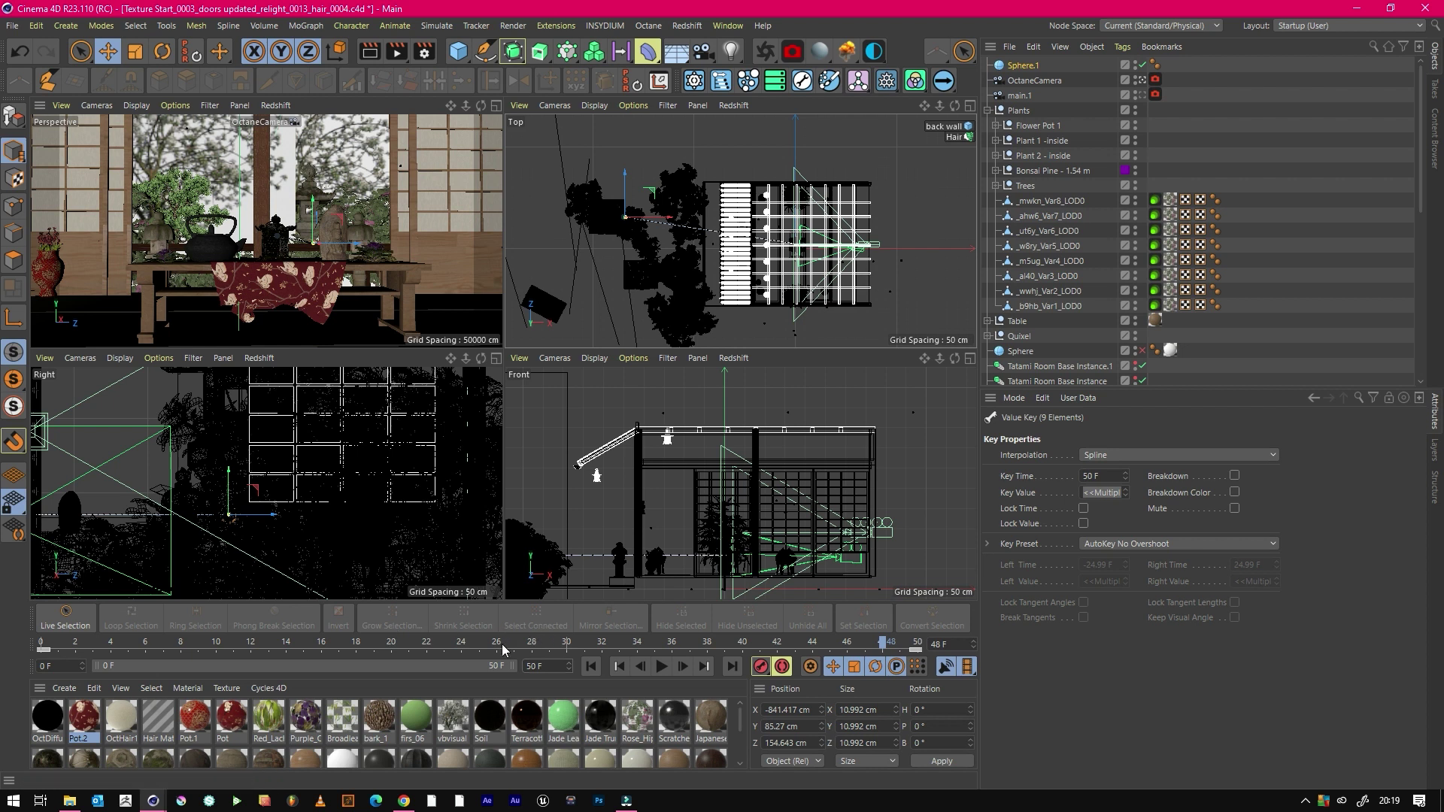
left_click(43, 645)
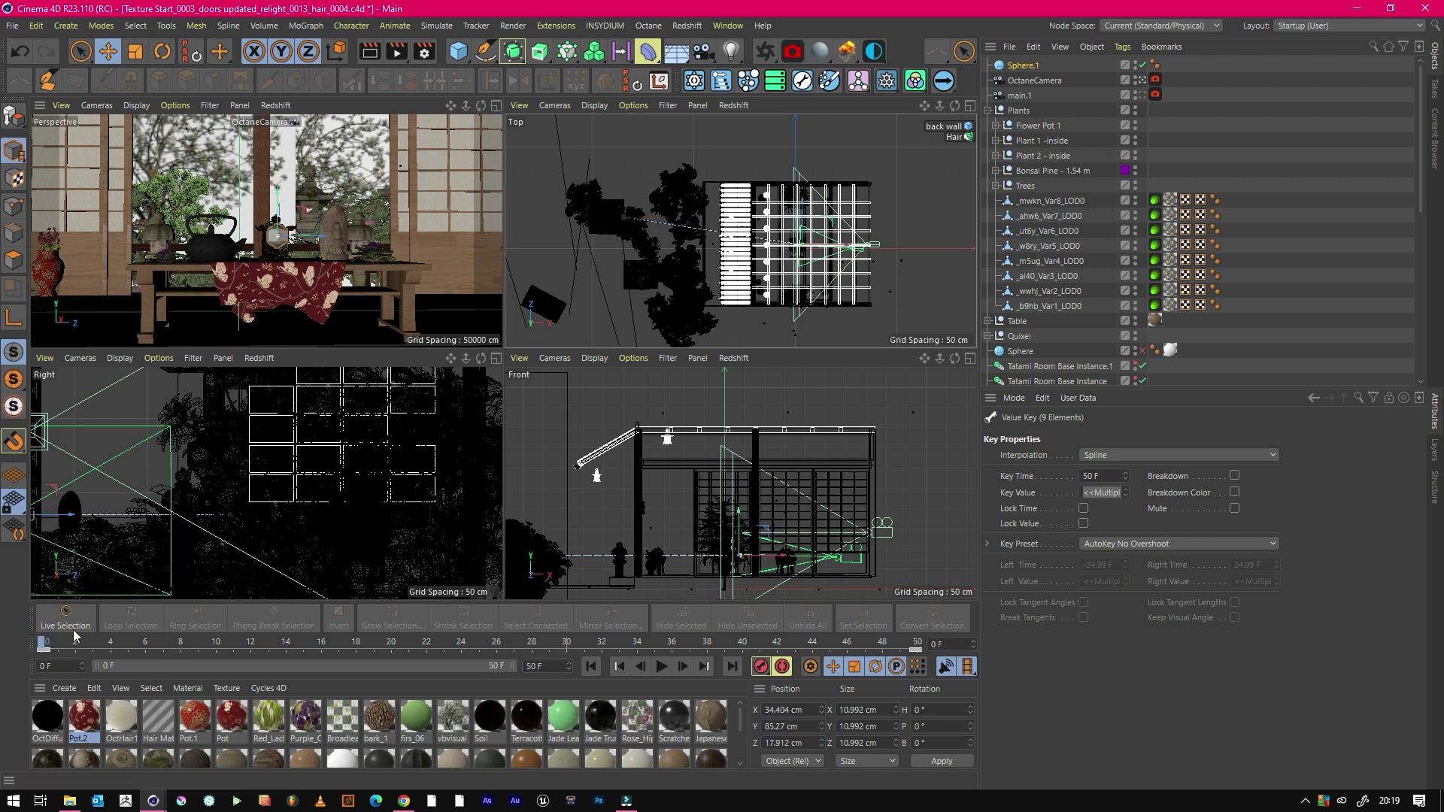
Raise the sphere's end position to the statue's height, Y 153.811 cm, and scrub the path.
middle_click(301, 248)
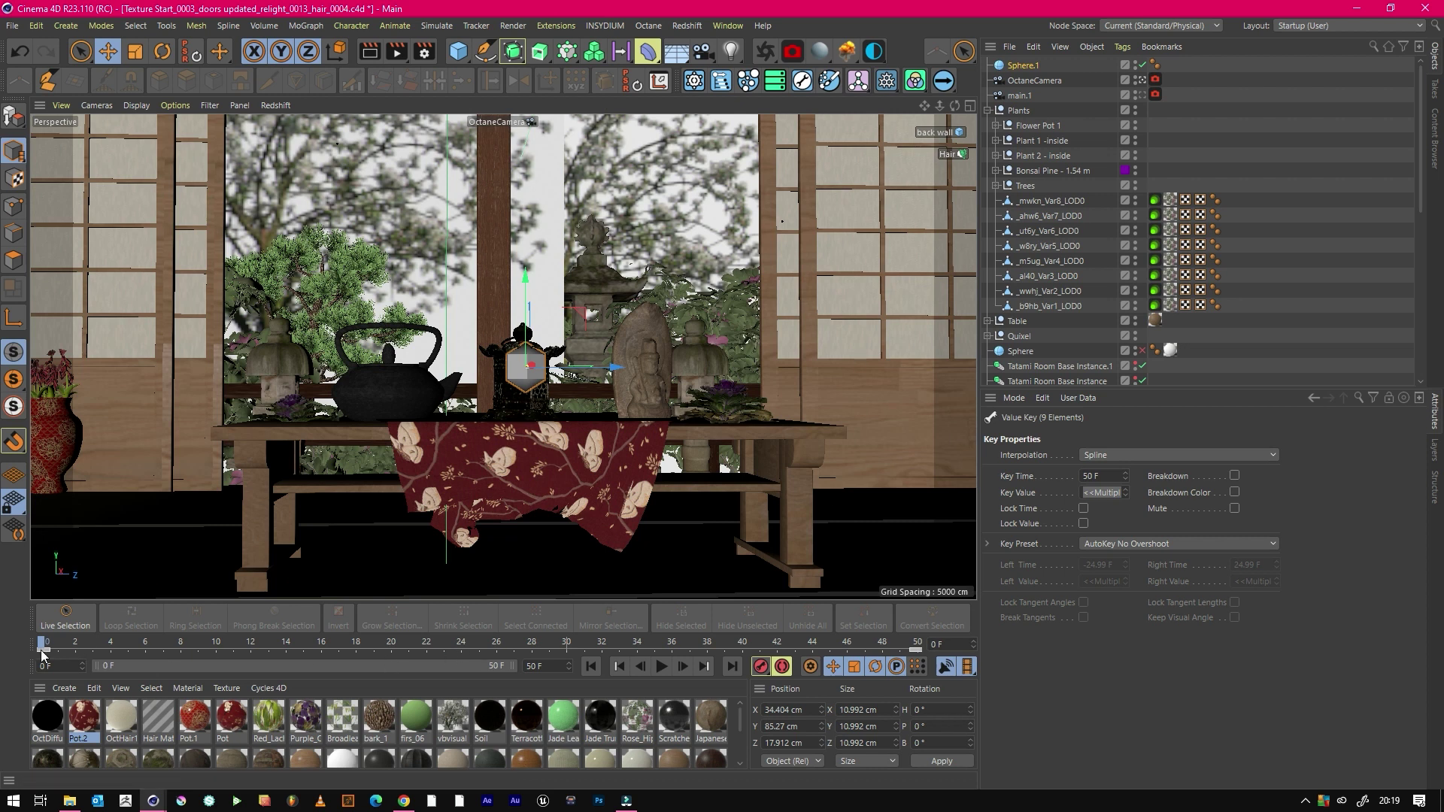
left_click_drag(43, 644, 919, 628)
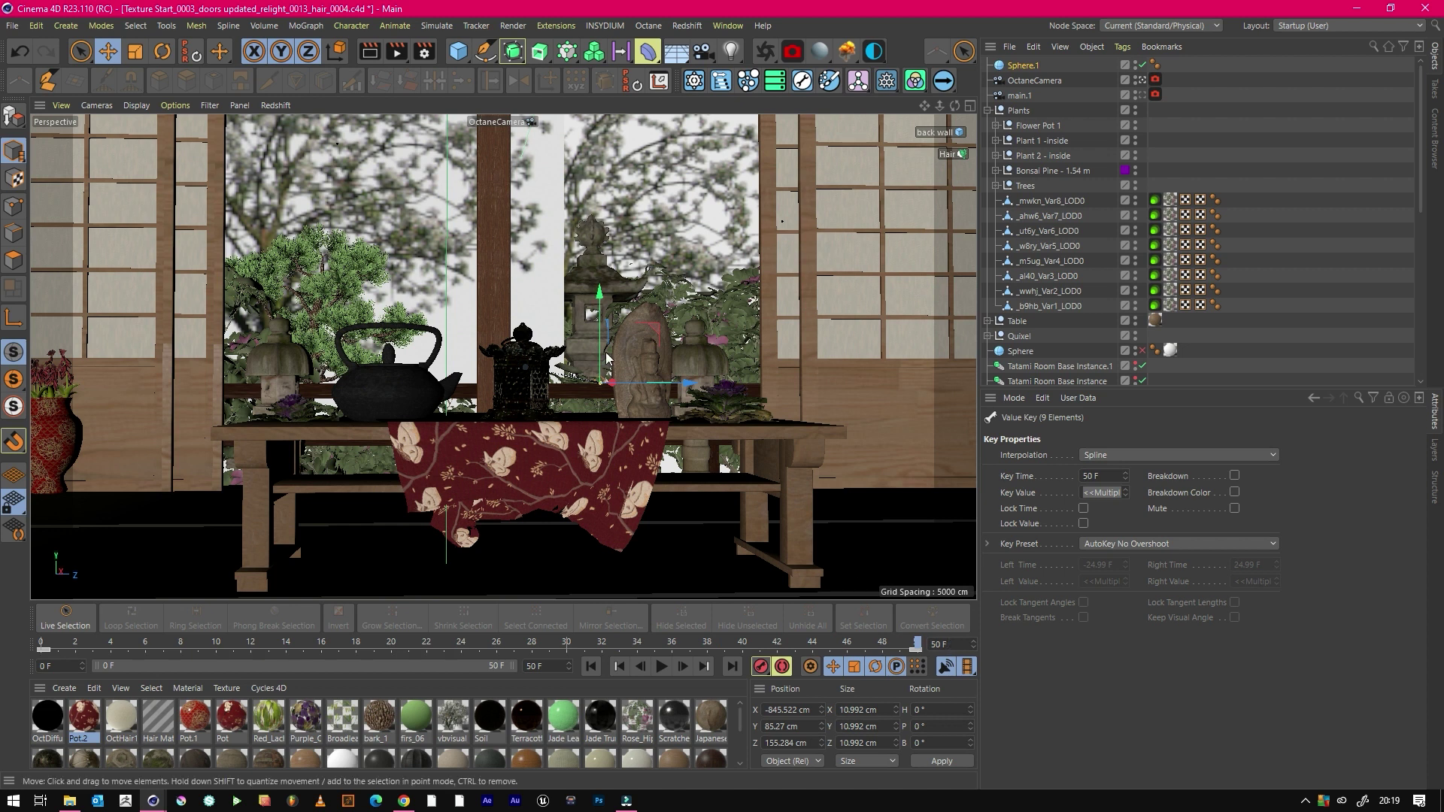
left_click_drag(610, 289, 608, 297)
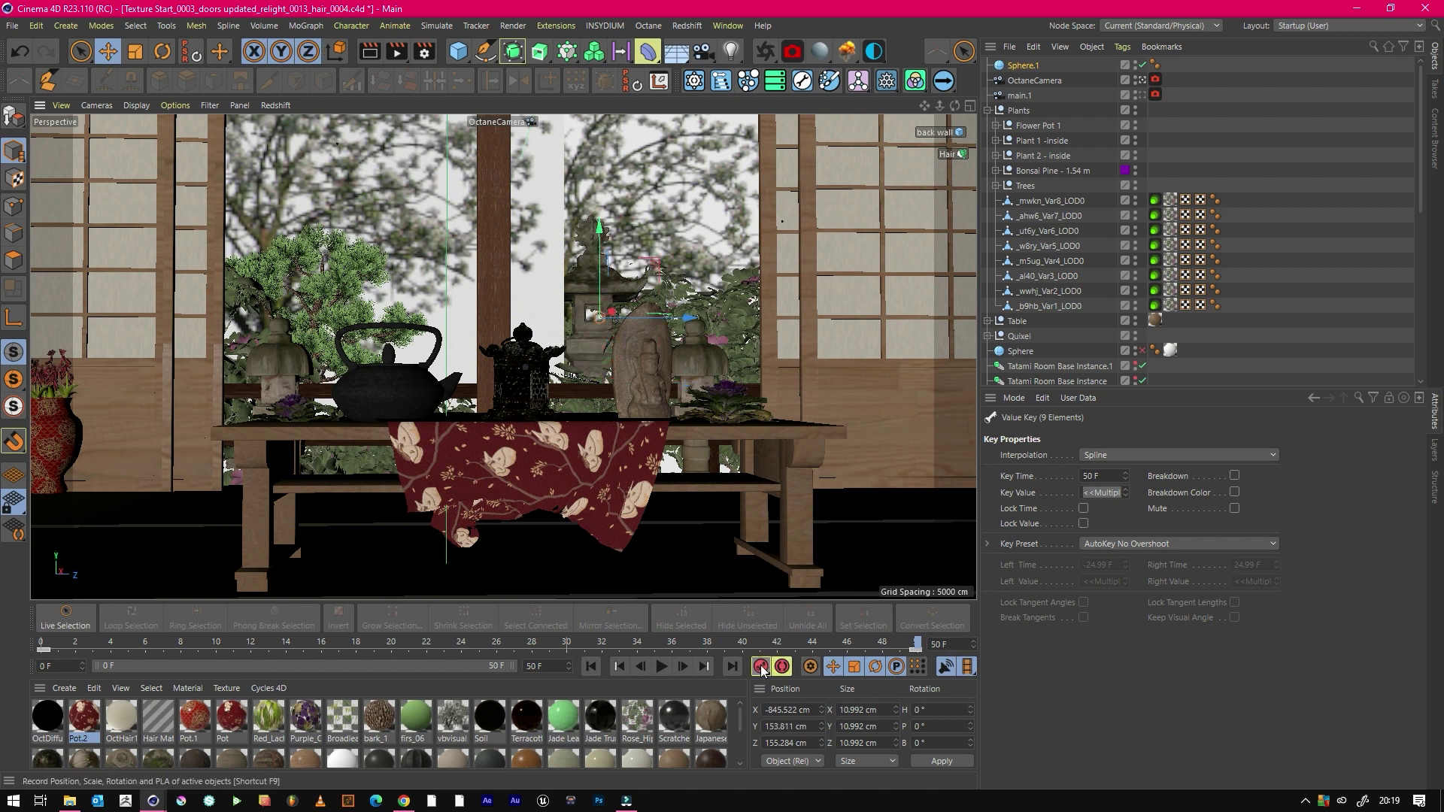
left_click(900, 645)
left_click_drag(259, 638, 947, 619)
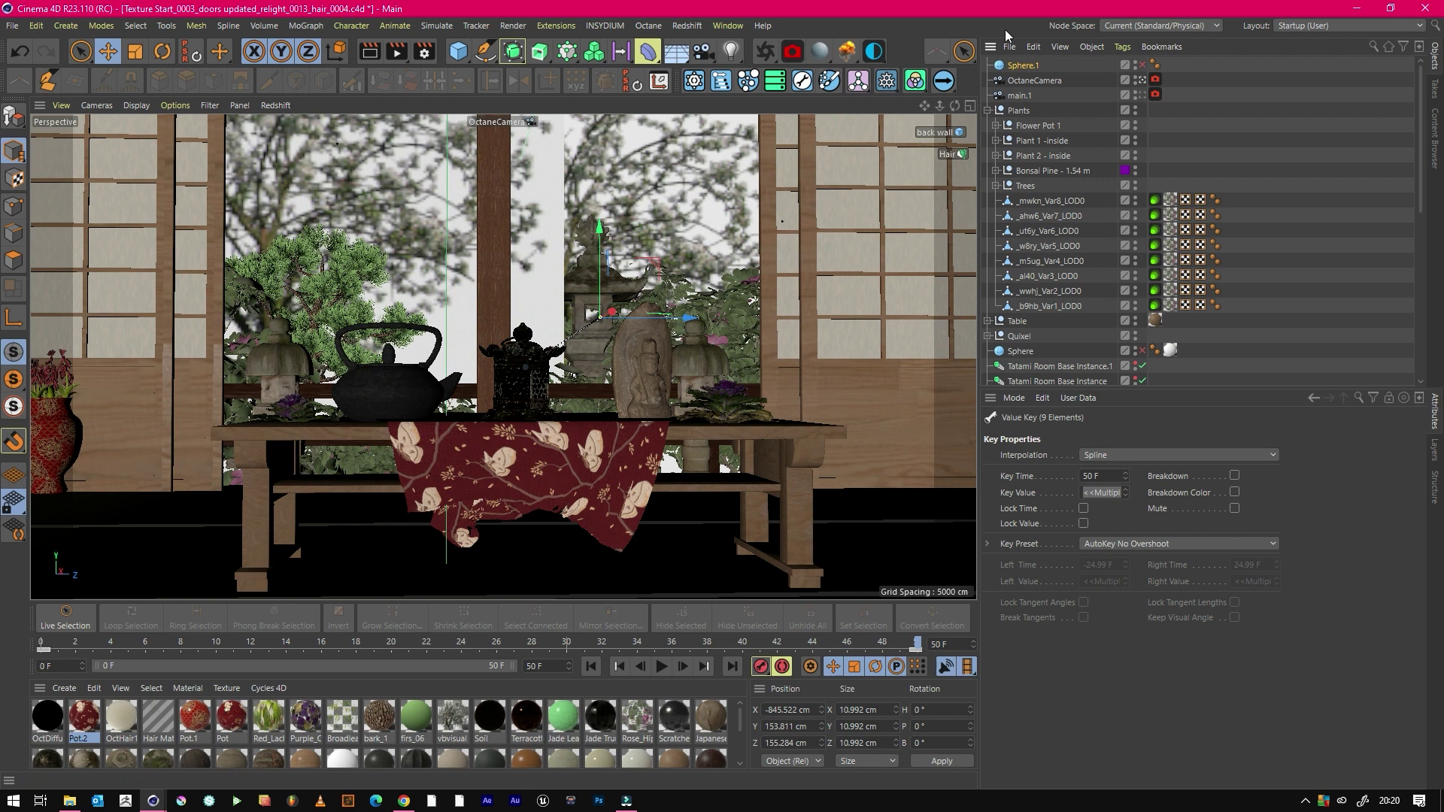
Rename Sphere.1 to 'focus pull_a'.
double_click(1024, 65)
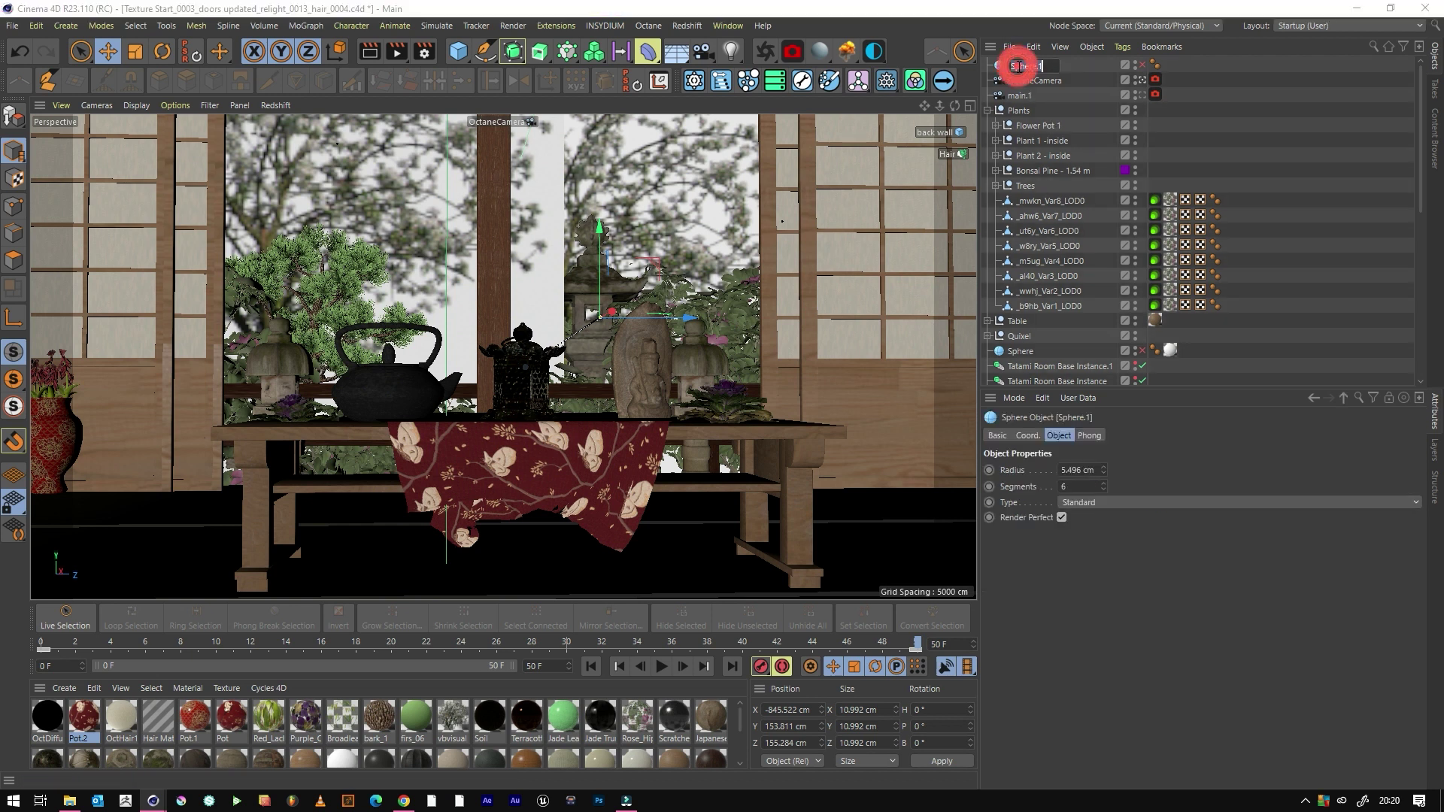
key("BackSpace")
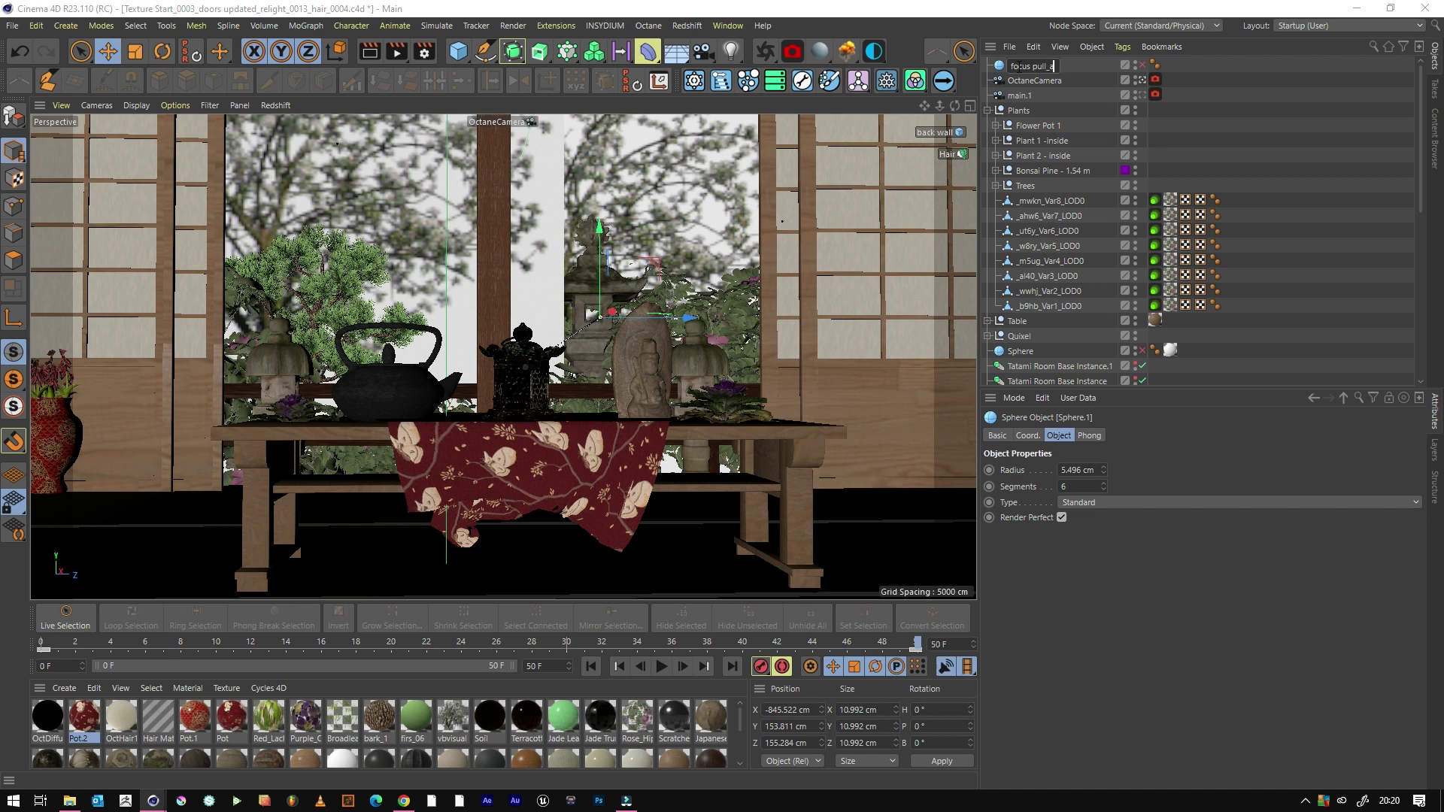
left_click(1322, 147)
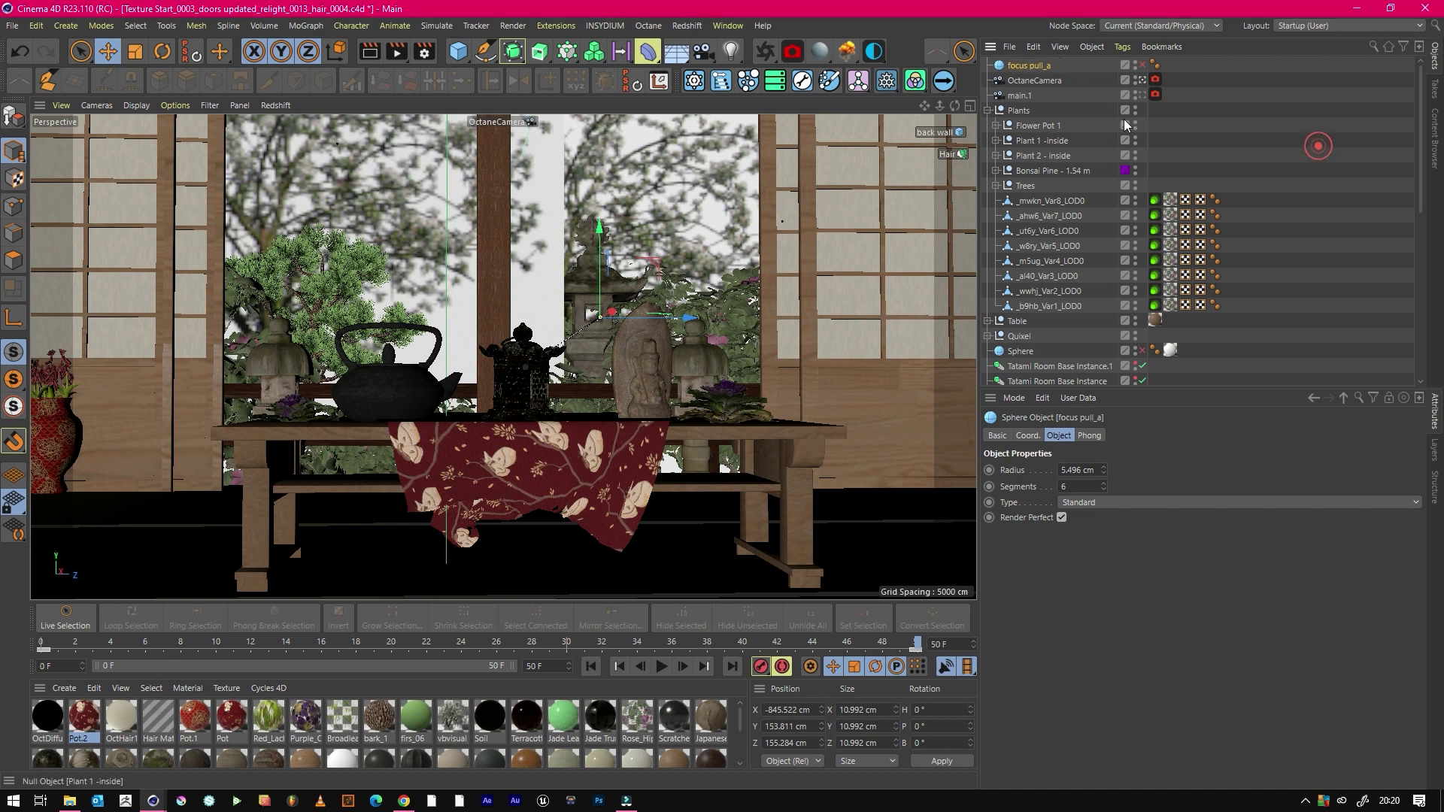
Set focus pull_a as the OctaneCamera's Focus Object, replacing teapot.
left_click(1050, 80)
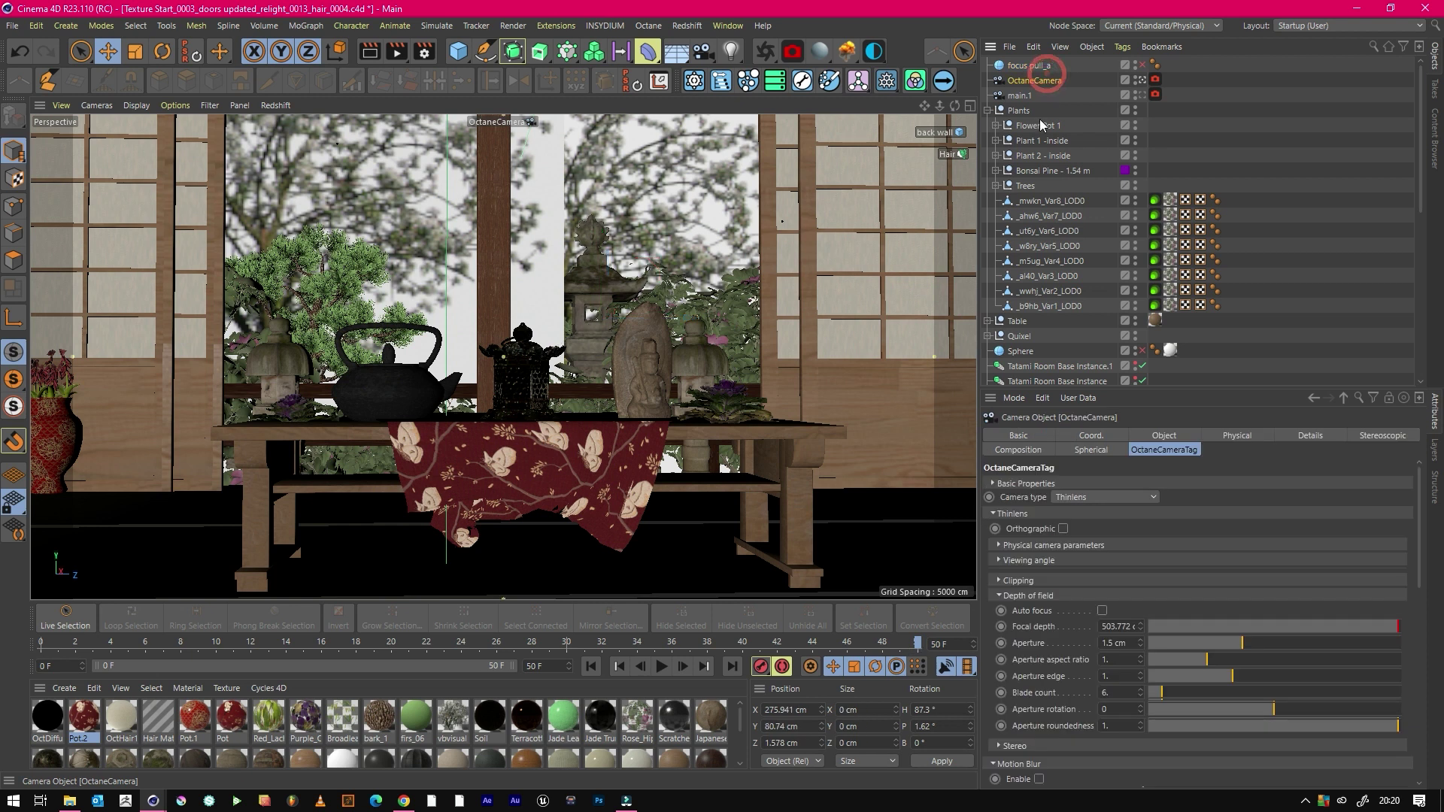
left_click(1136, 438)
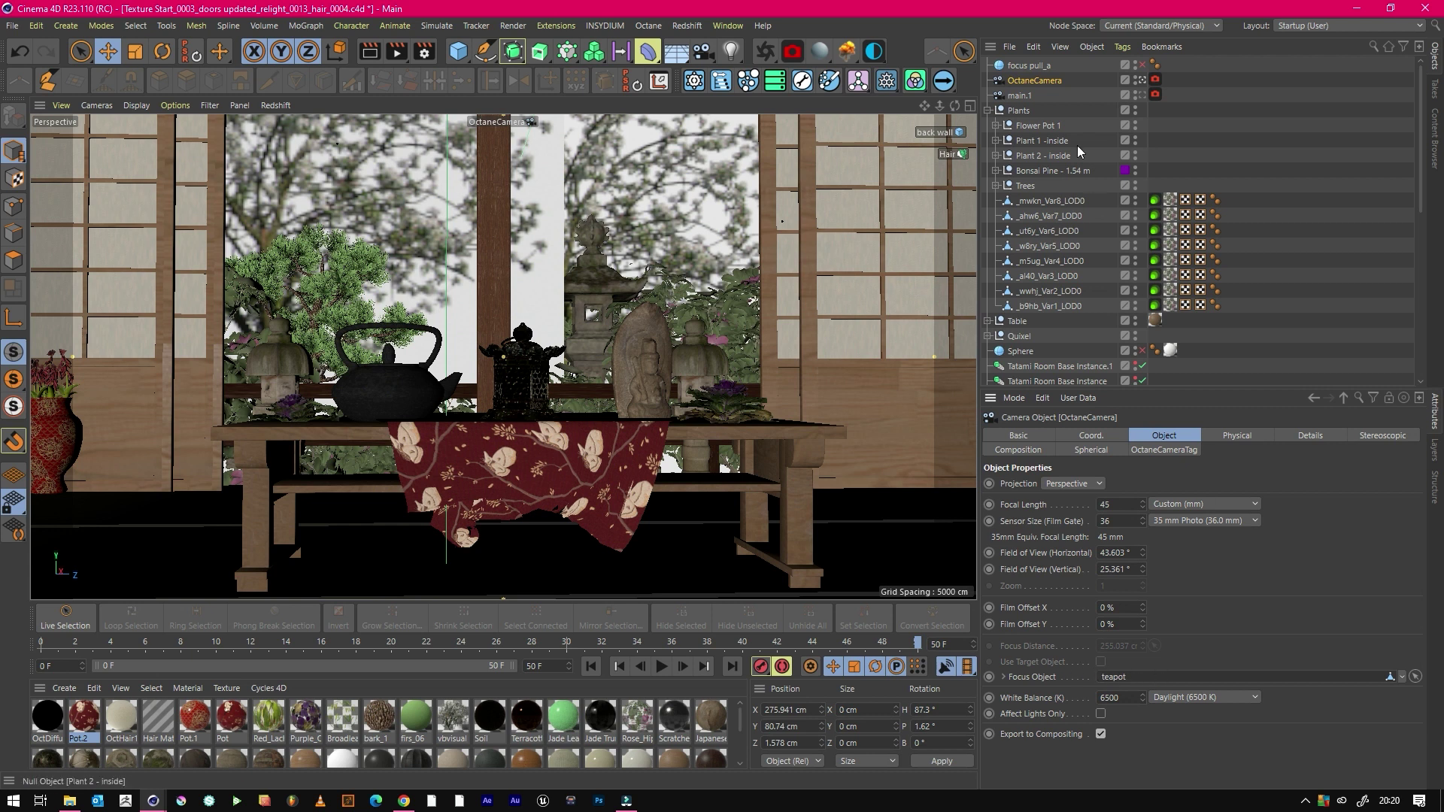
left_click_drag(1041, 66, 1175, 556)
left_click_drag(1195, 651, 1125, 680)
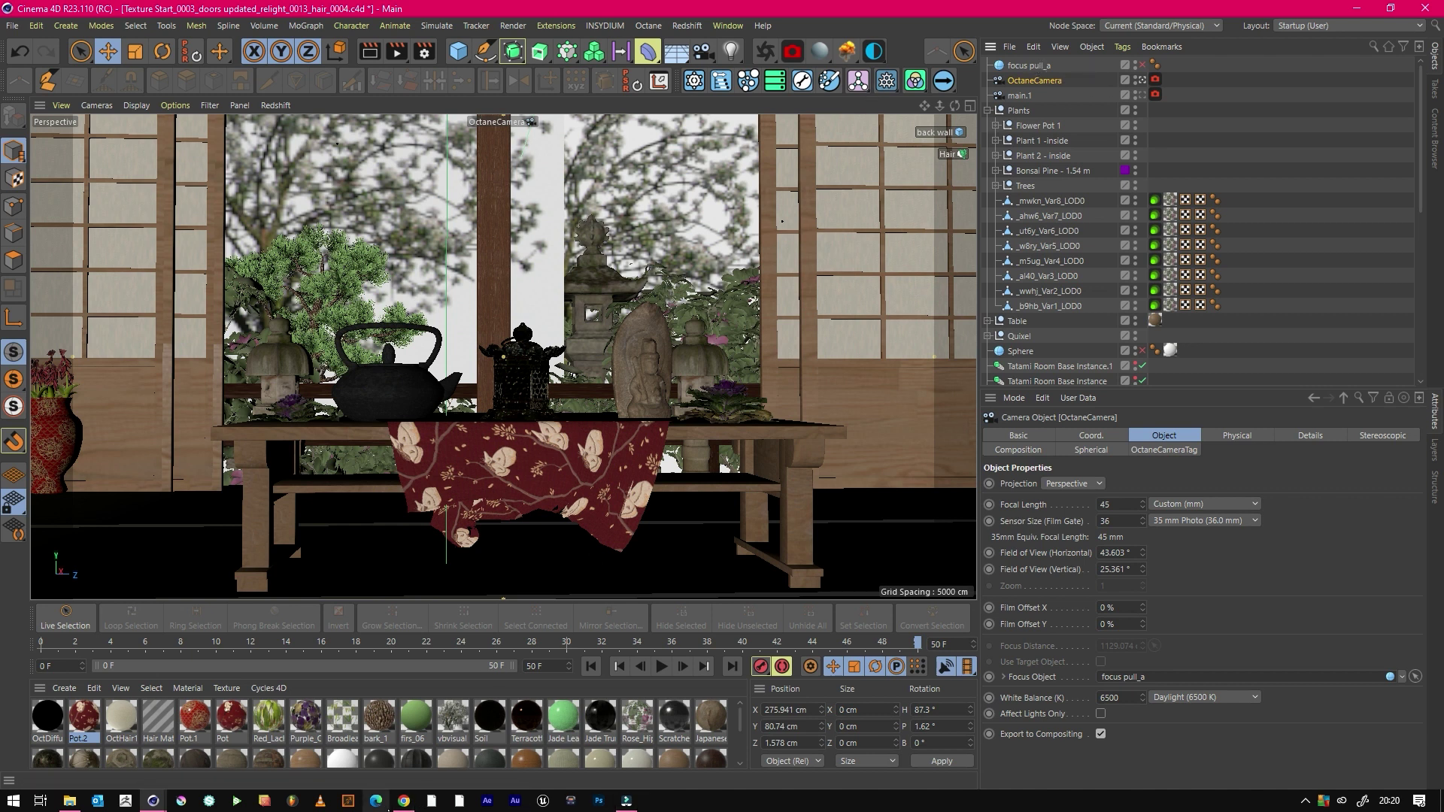
Bring the Octane Live Viewer back to the front and start the live render.
left_click(154, 799)
left_click(226, 752)
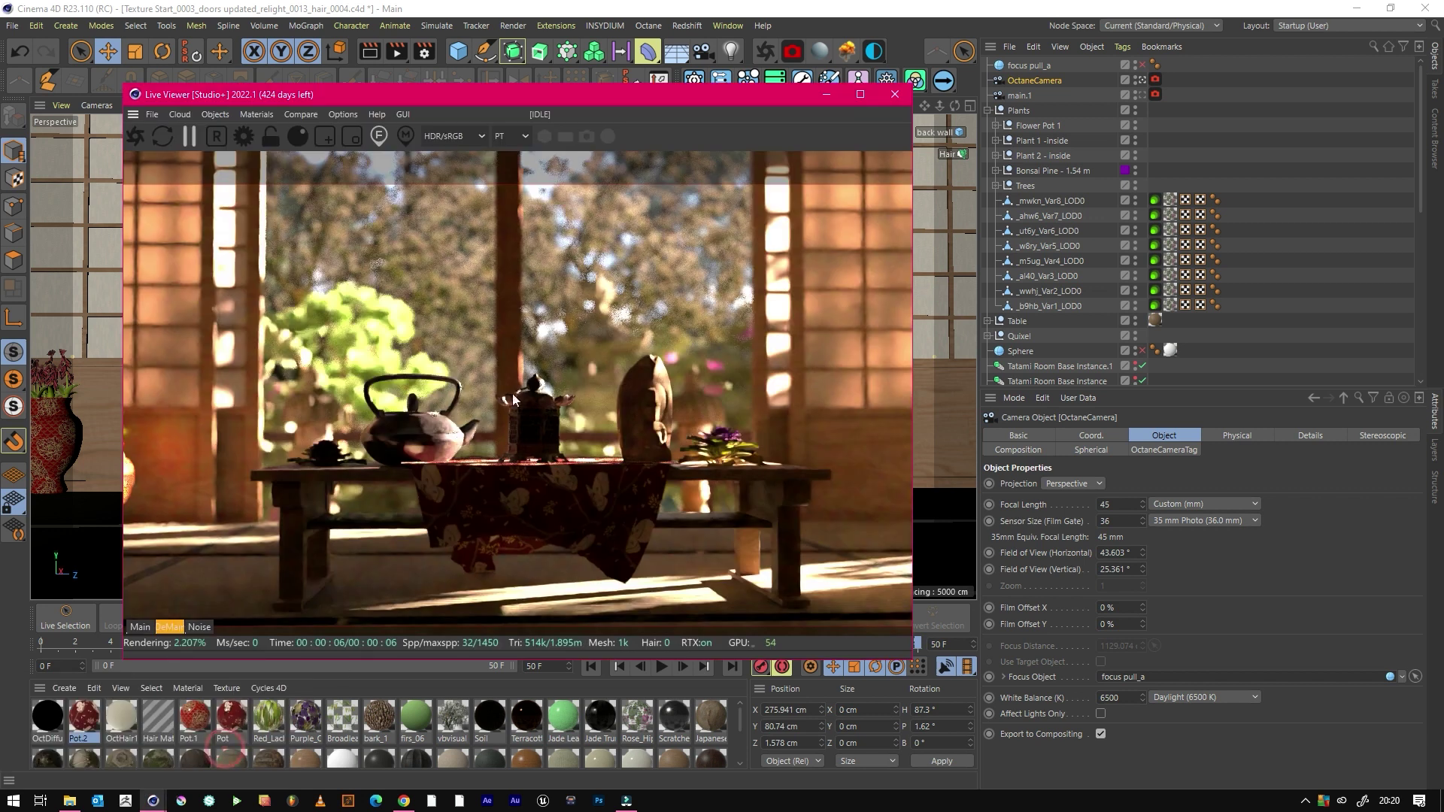
left_click_drag(629, 97, 948, 21)
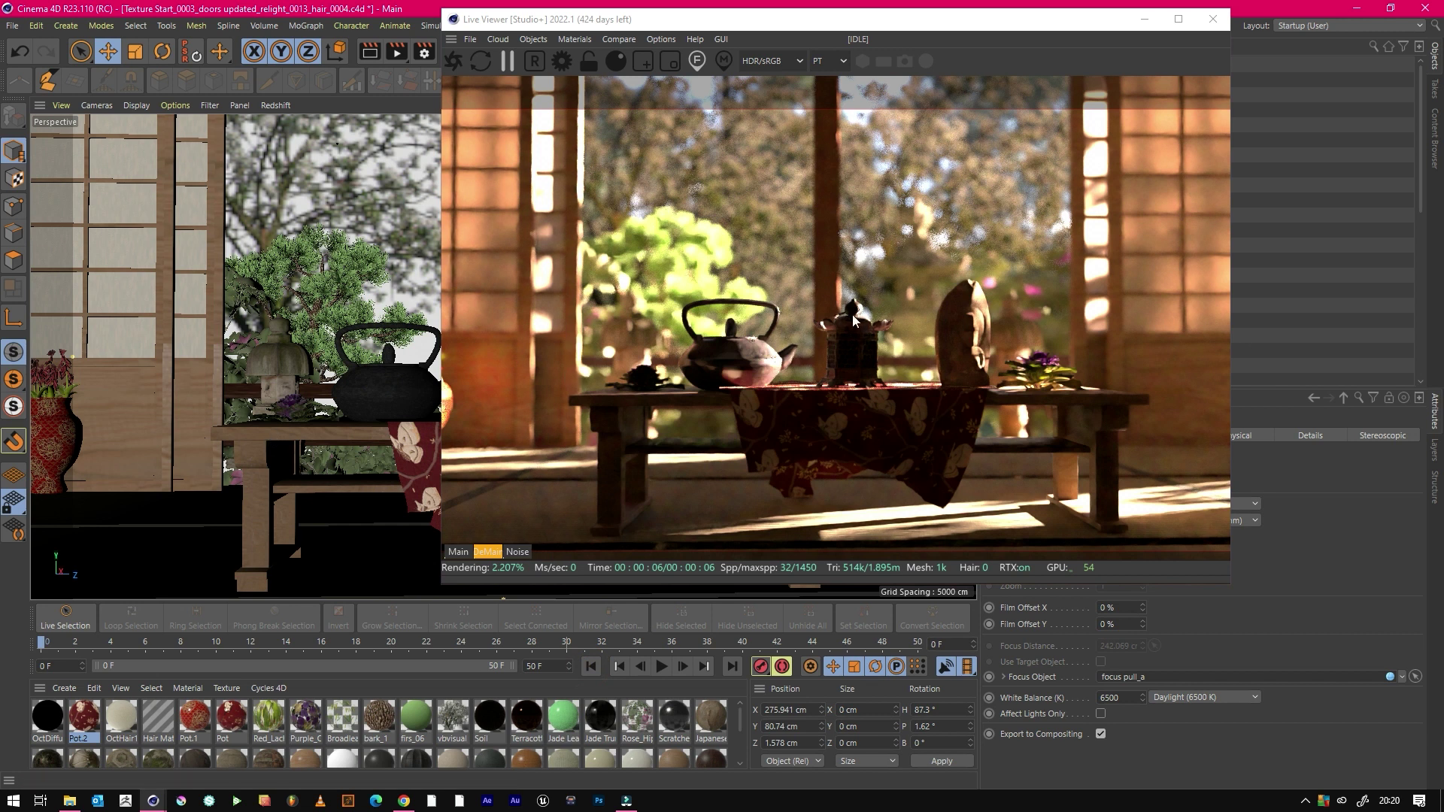
left_click(510, 63)
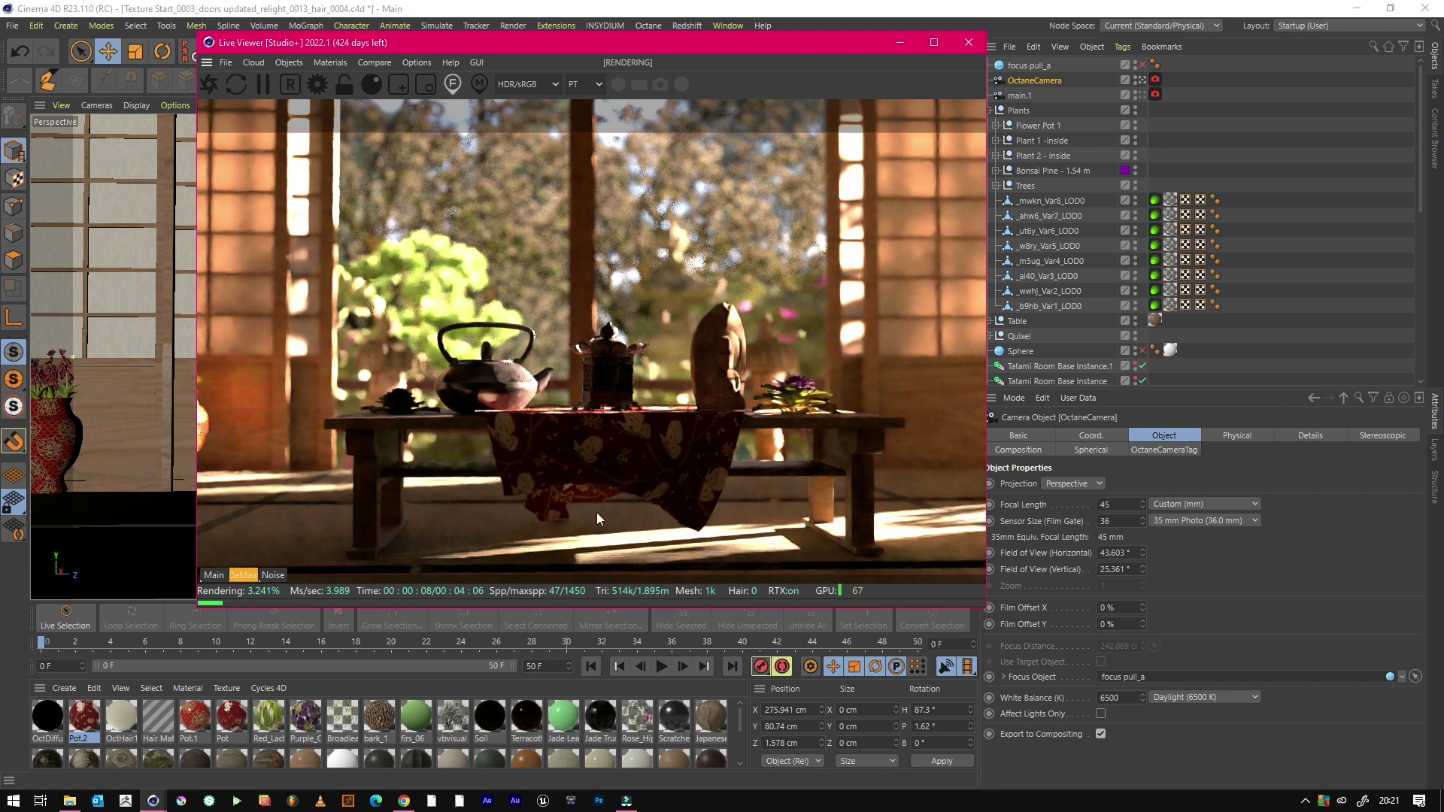
Check the render's focus at the last frame and at frame 34.
left_click_drag(712, 47, 696, 34)
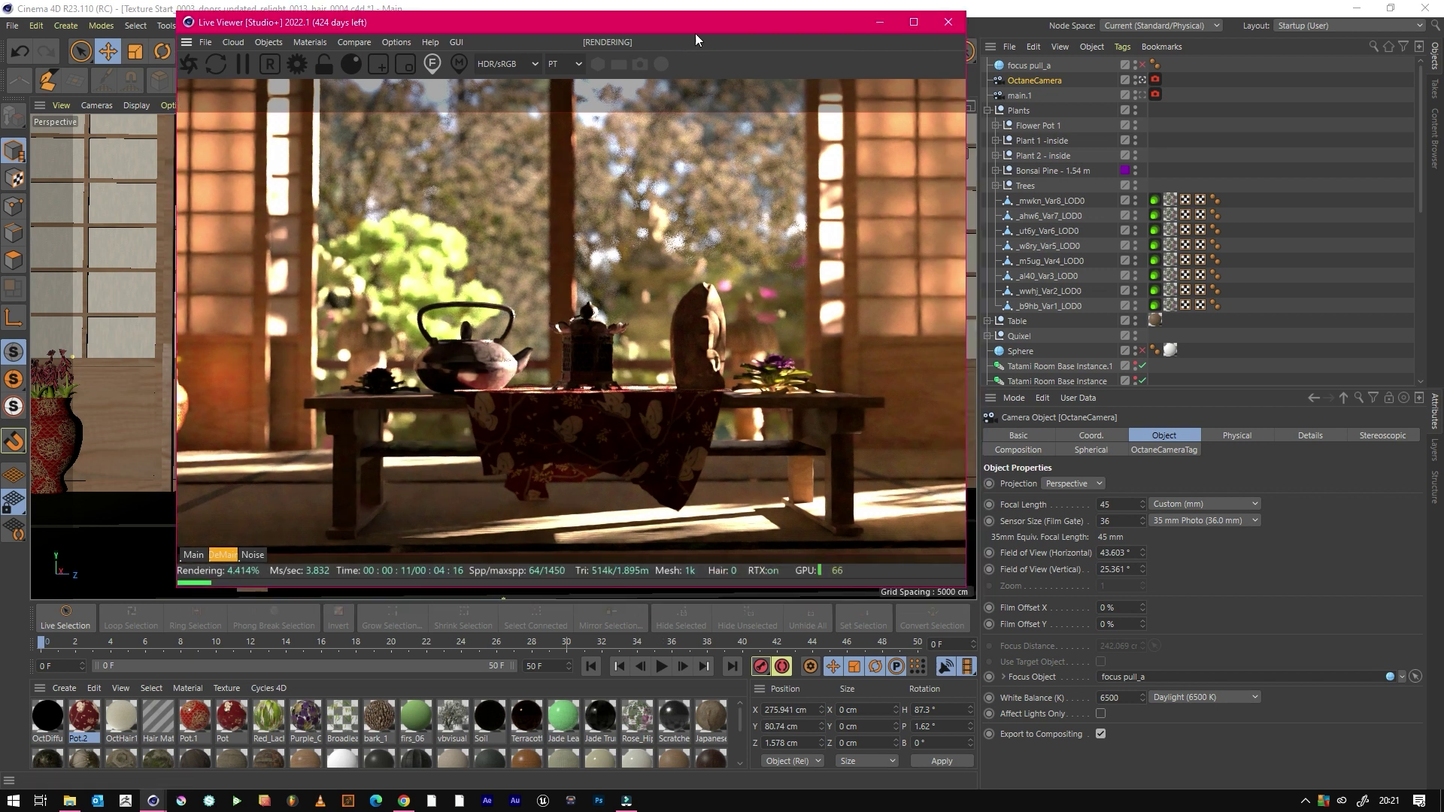
left_click(731, 668)
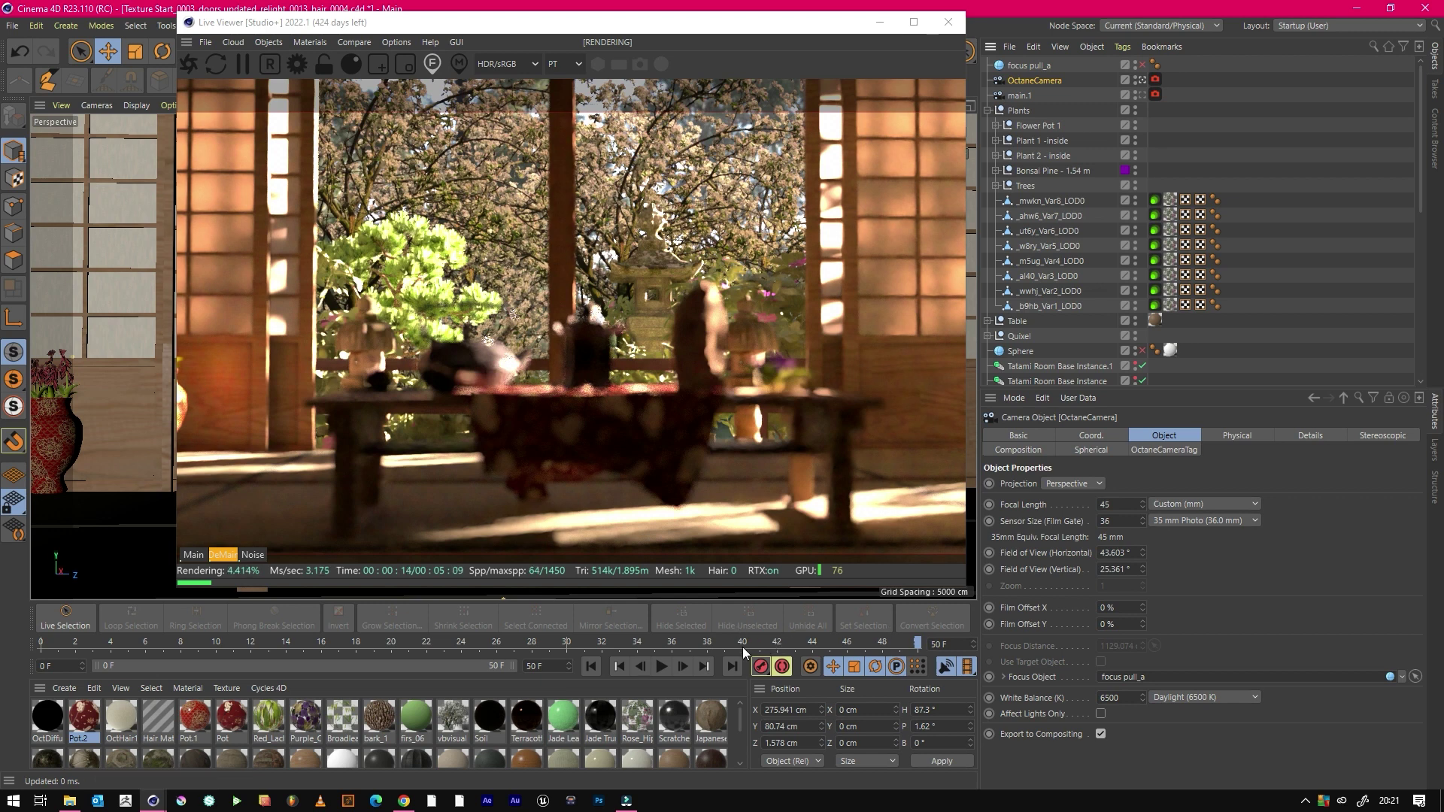
left_click(633, 642)
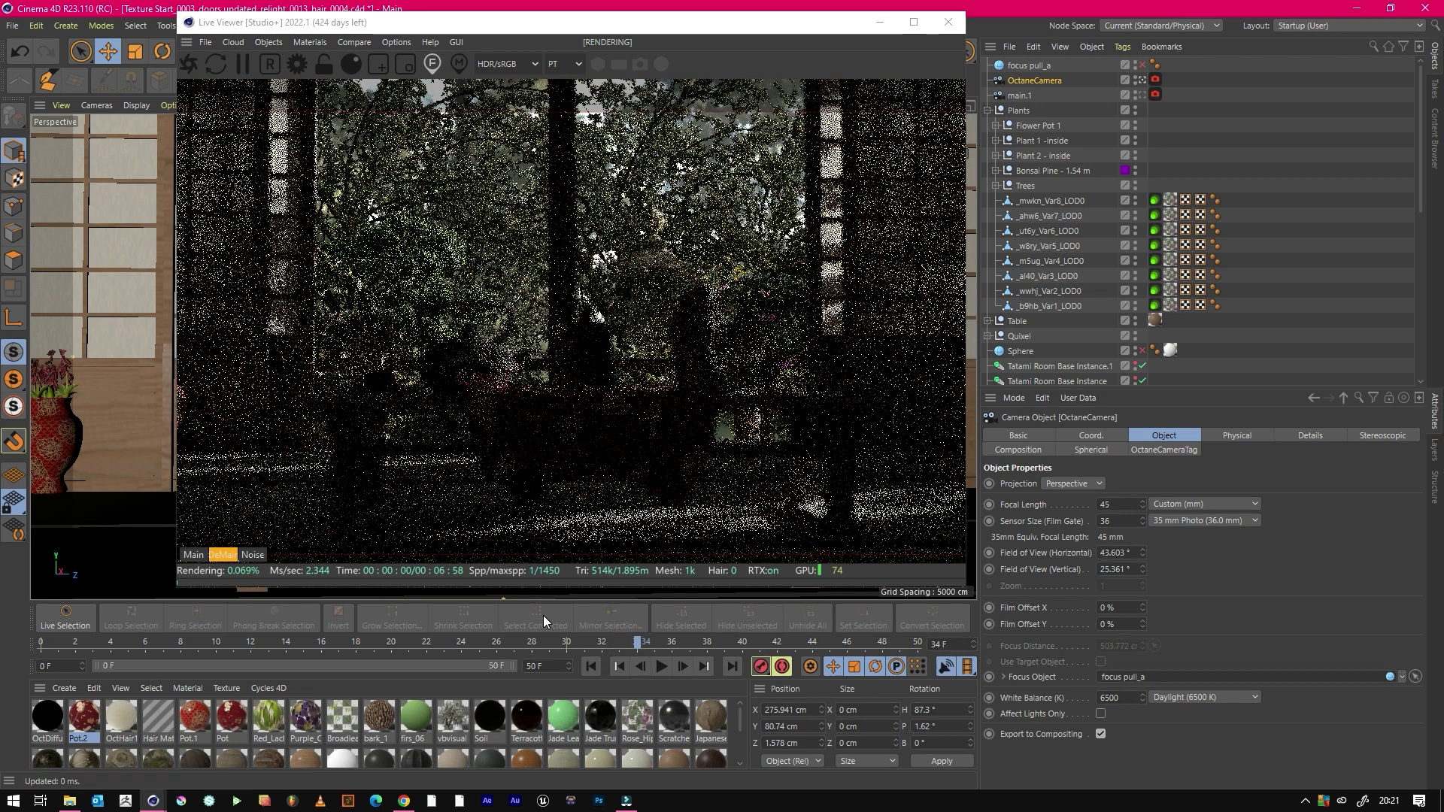